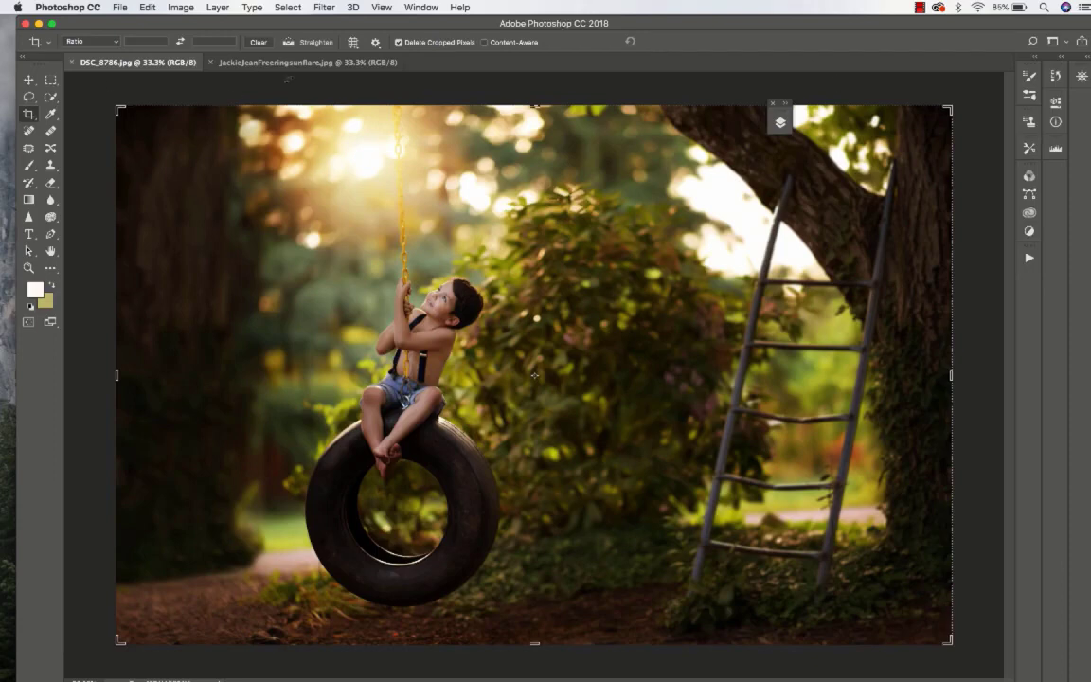
- Float the JackieJeanFreeringsunflare.jpg document and copy its flare image onto the DSC_8786.jpg photo as a new layer
left_click(274, 63)
left_click(28, 80)
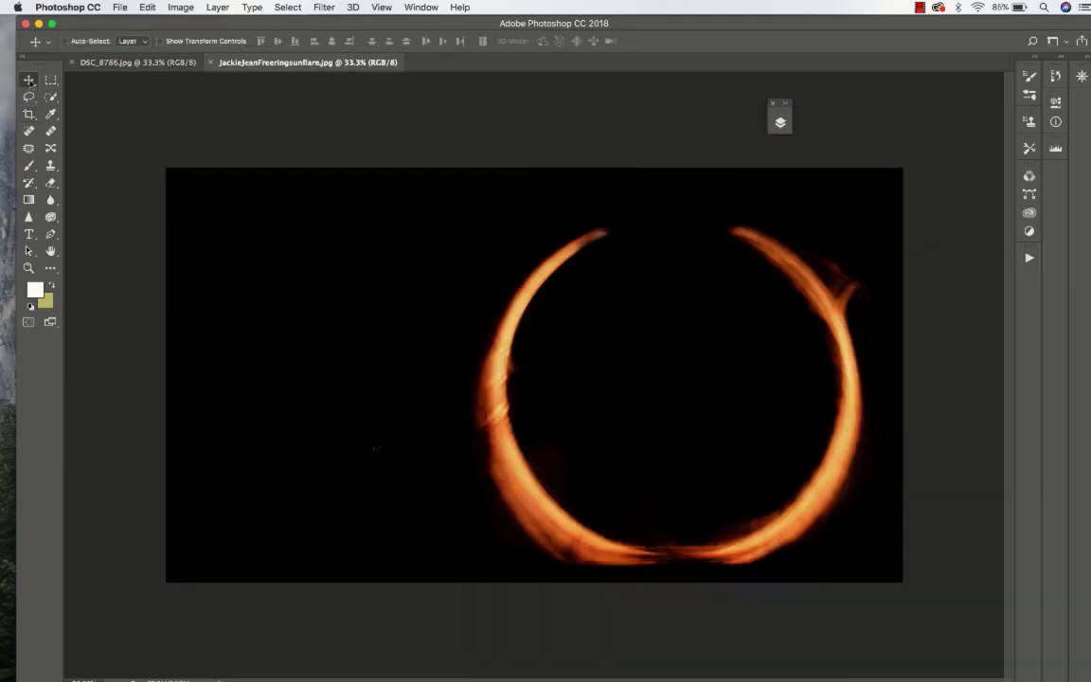
left_click_drag(248, 62, 653, 176)
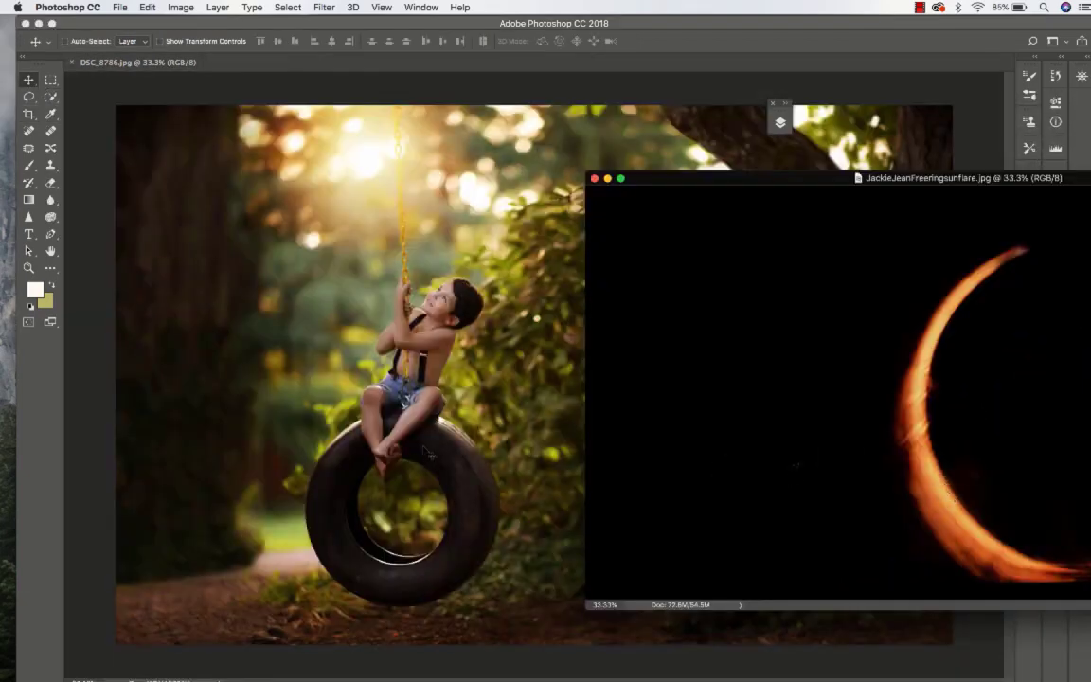
left_click_drag(427, 452, 232, 414)
- Free-transform the flare layer to about 139% width and 133% height, rotated about -5.6°, so the ring surrounds the boy
left_click(149, 8)
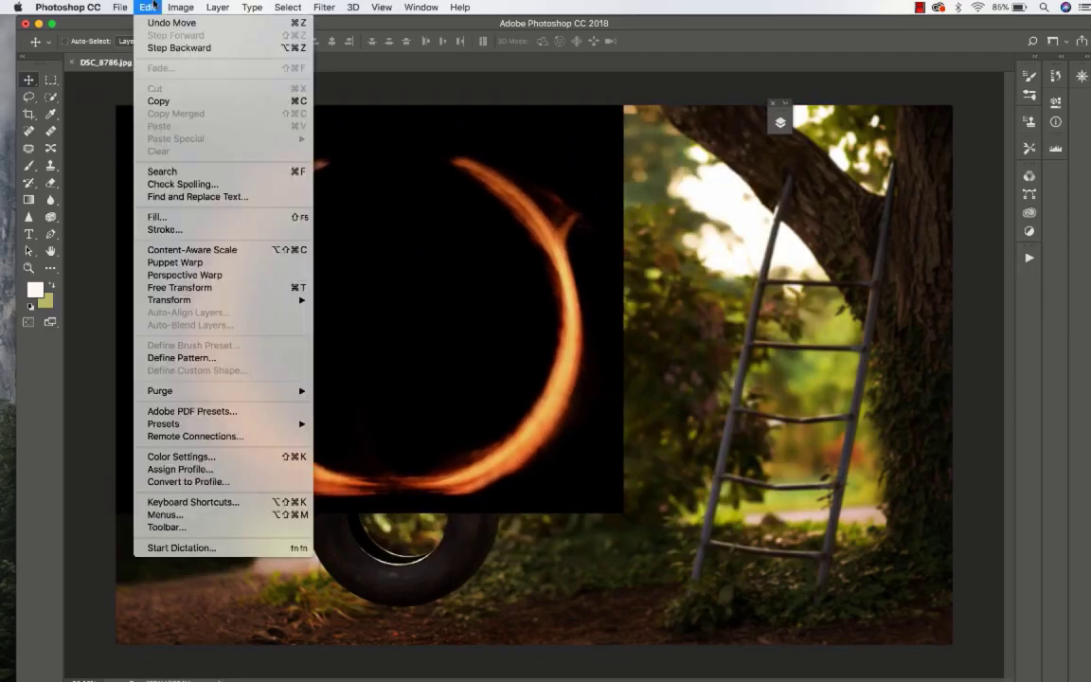
left_click(180, 287)
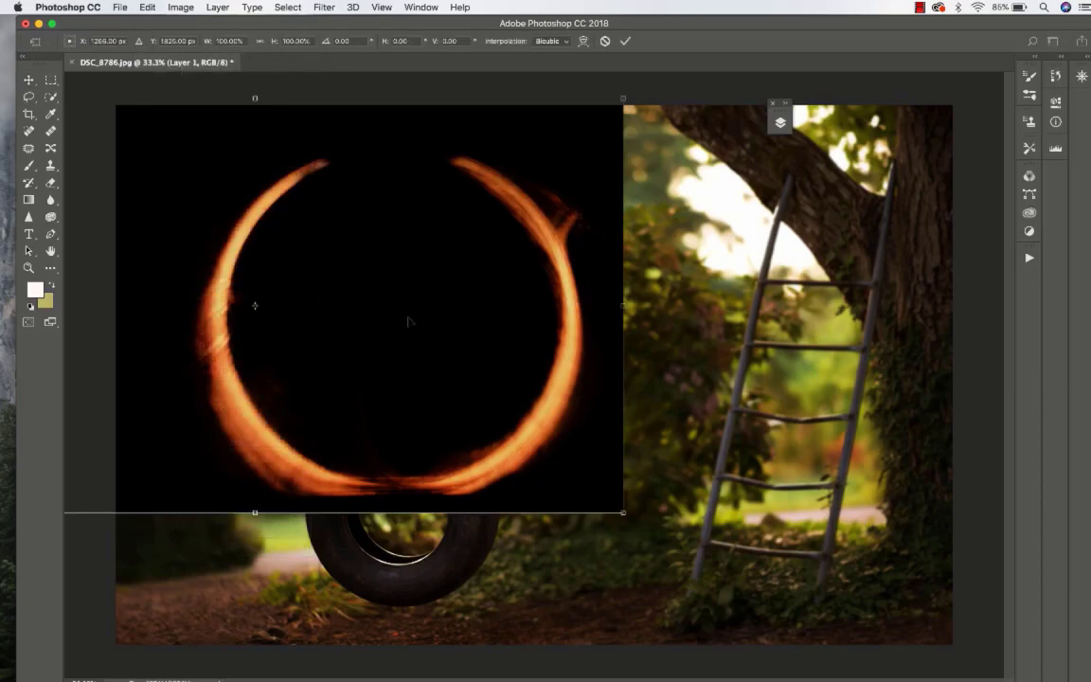
left_click_drag(623, 512, 880, 616)
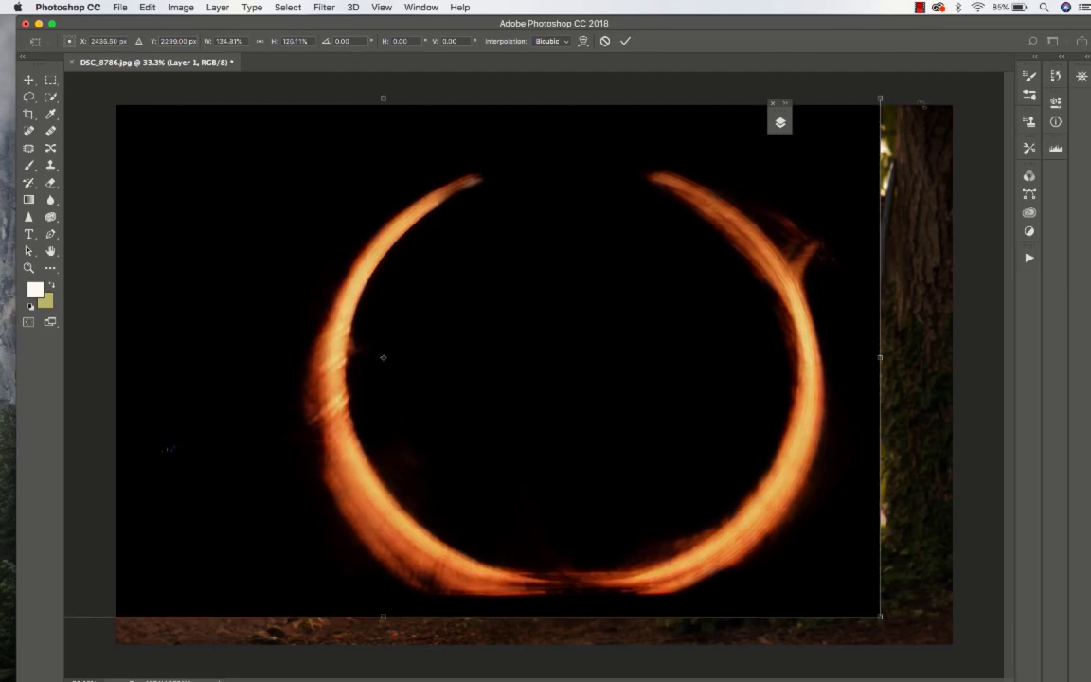
left_click_drag(909, 86, 842, 43)
left_click_drag(404, 216, 242, 221)
left_click_drag(253, 375, 243, 374)
left_click_drag(763, 585, 799, 612)
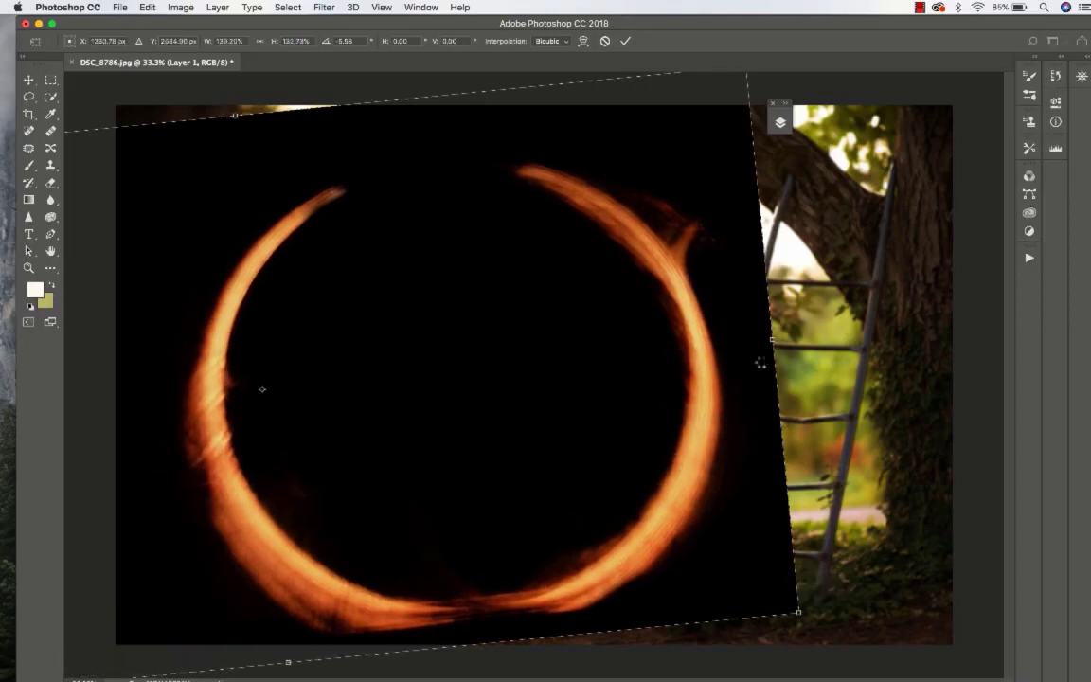
key("Return")
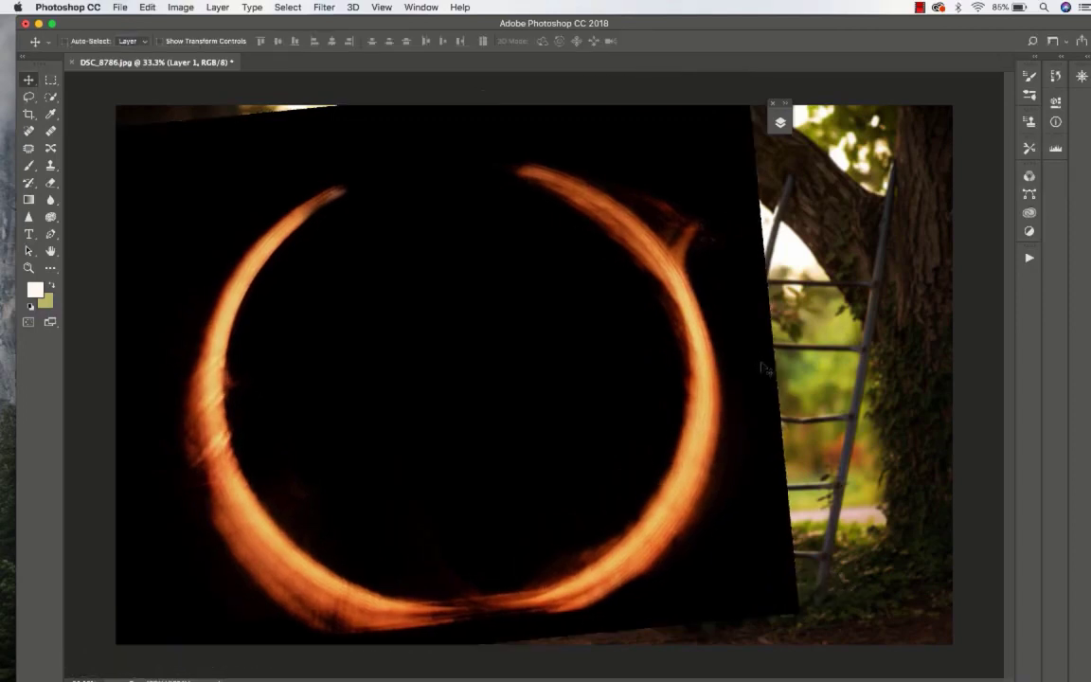
- Set the blending mode of the flare layer, Layer 1, to Screen
left_click(779, 122)
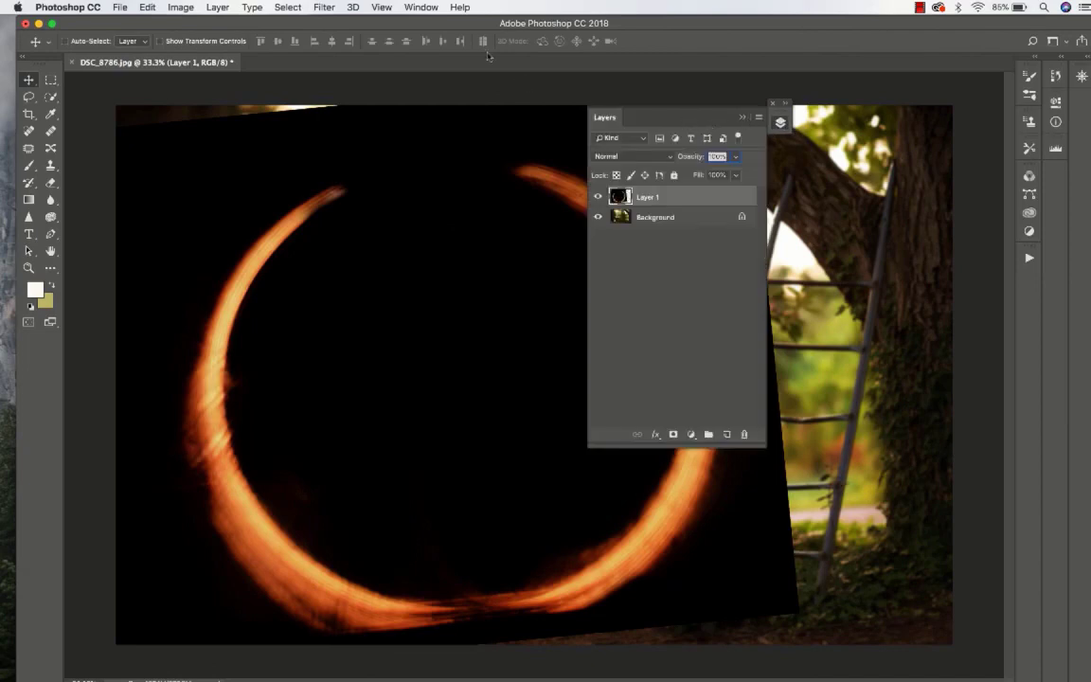
left_click(419, 8)
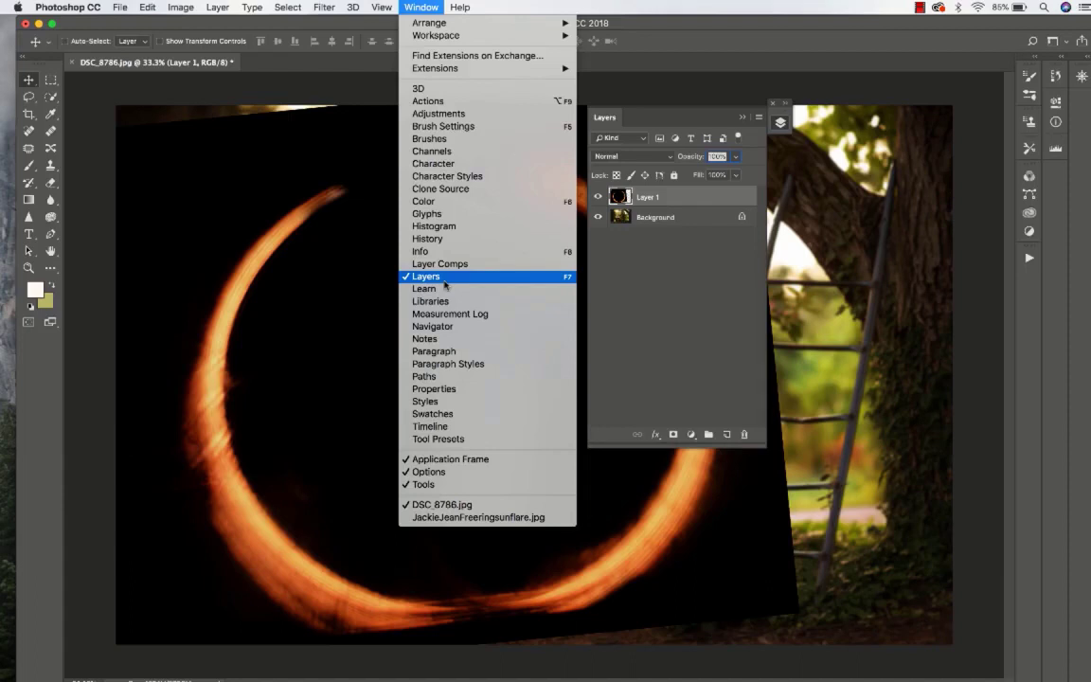
left_click(638, 291)
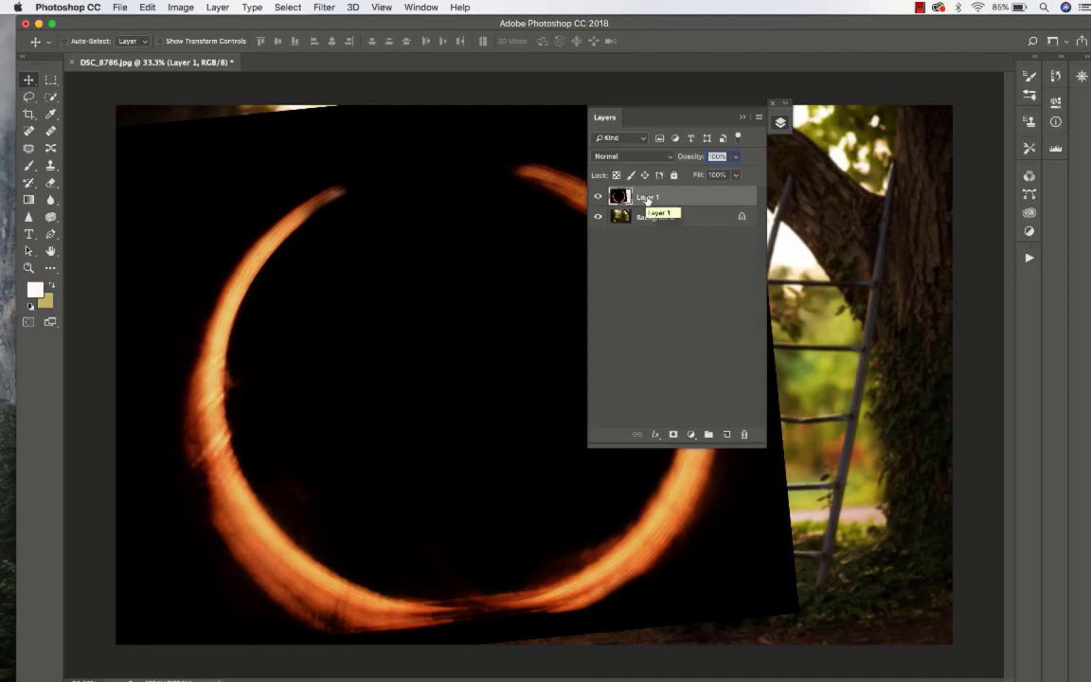
left_click(632, 157)
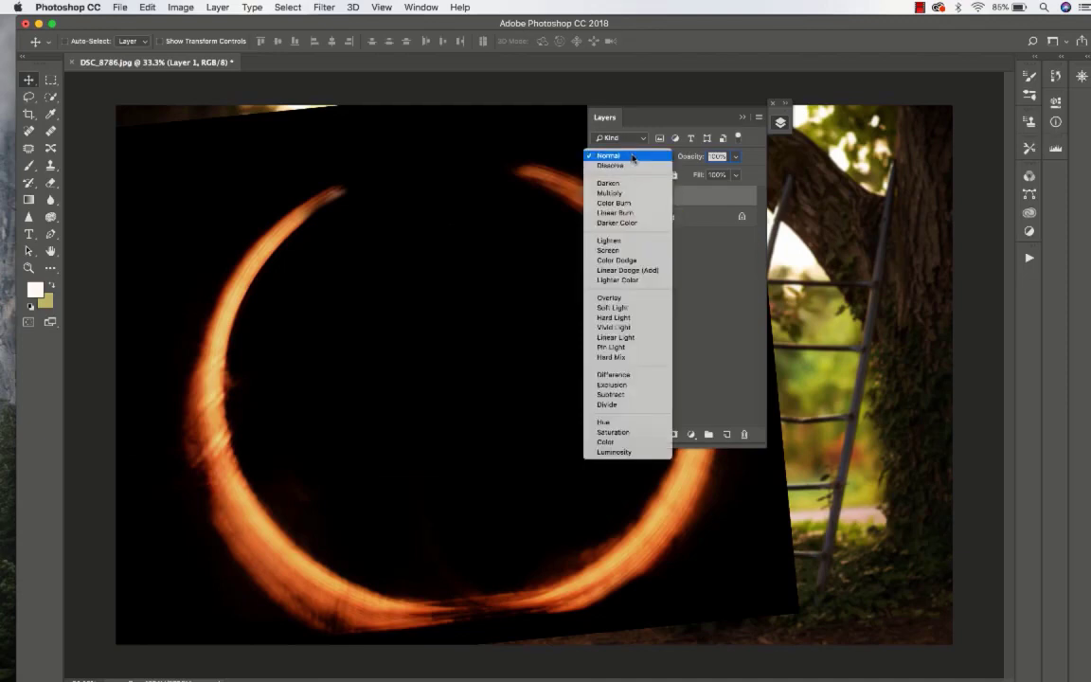
left_click(624, 251)
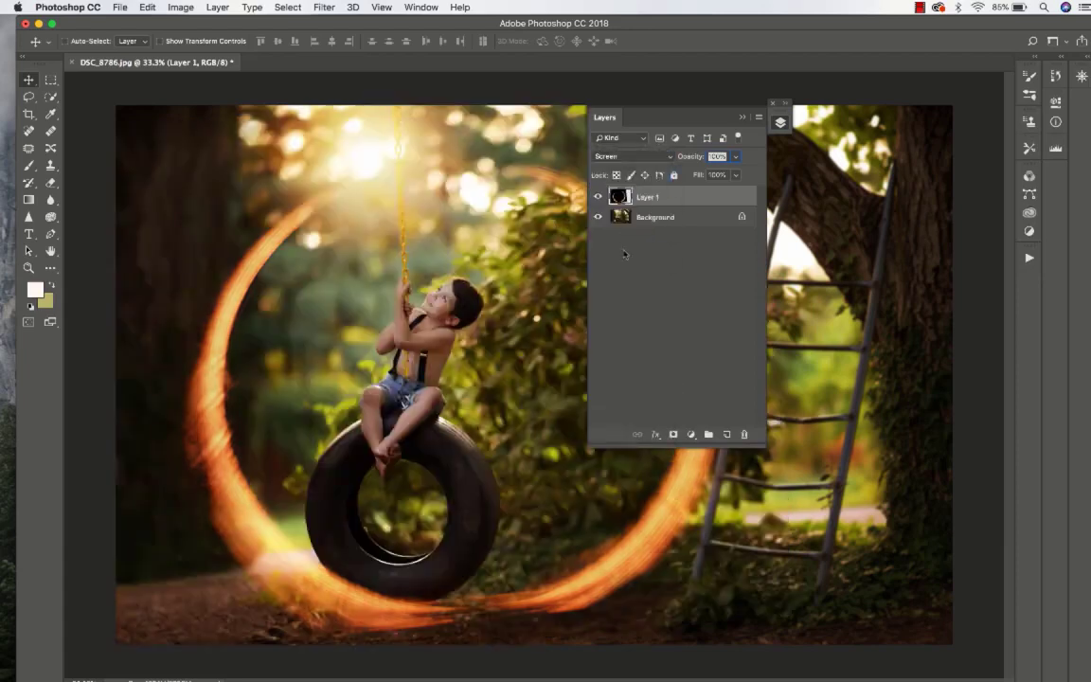
key("F7")
- Reposition the flare ring around the tire swing and enlarge it to about 106% width and 107% height
left_click_drag(663, 318, 637, 305)
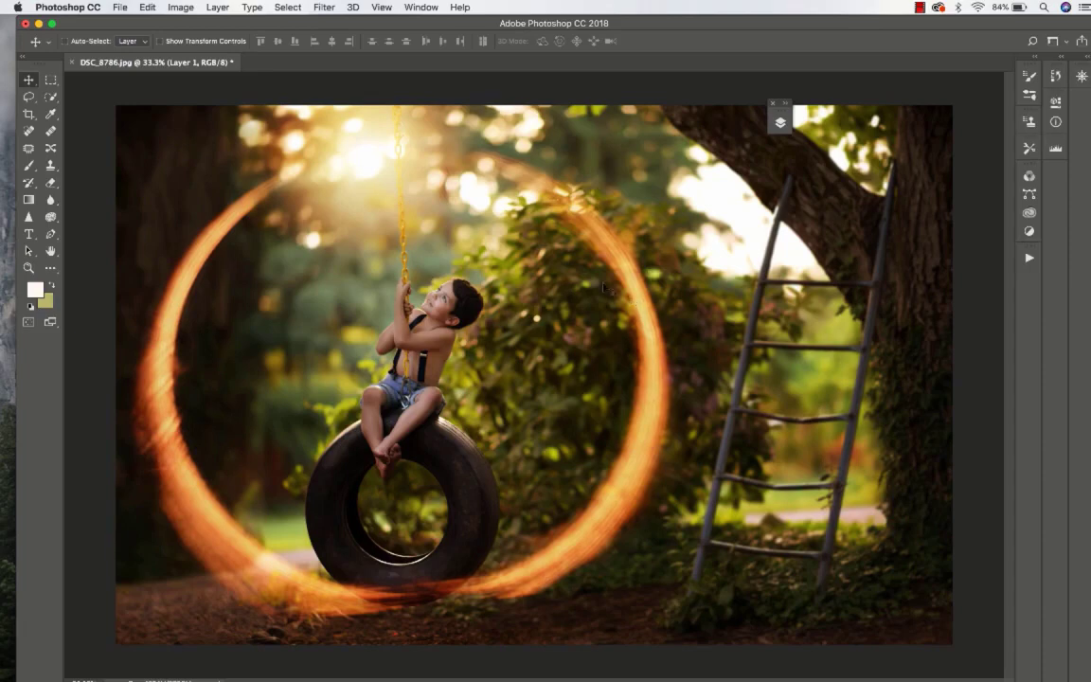
left_click(602, 284)
left_click(146, 6)
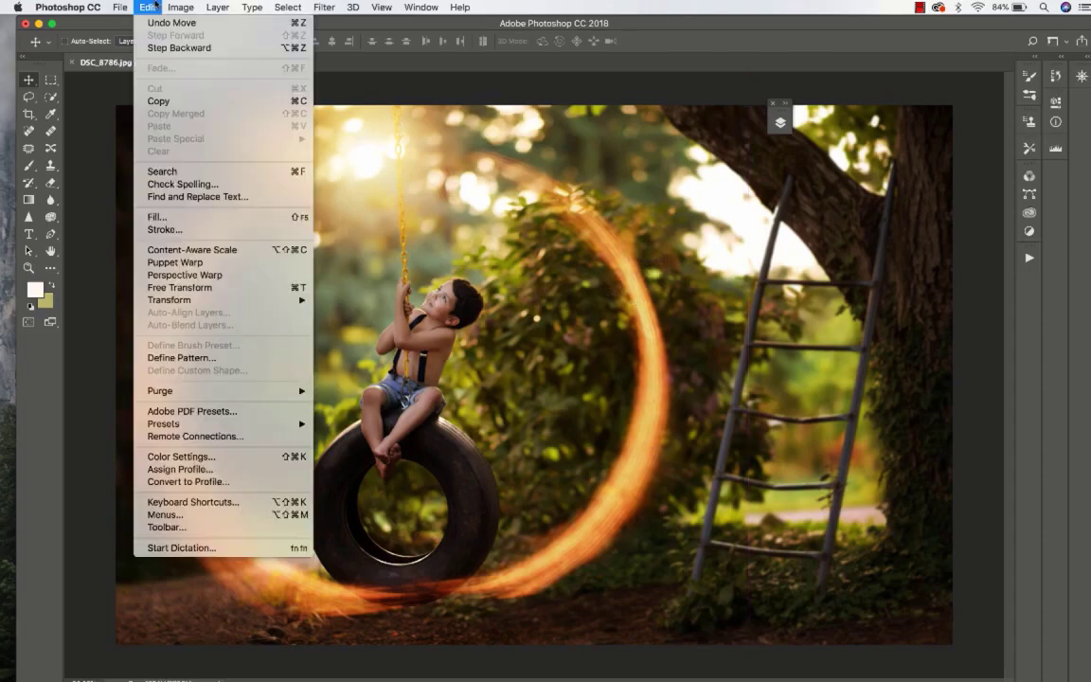
left_click(171, 261)
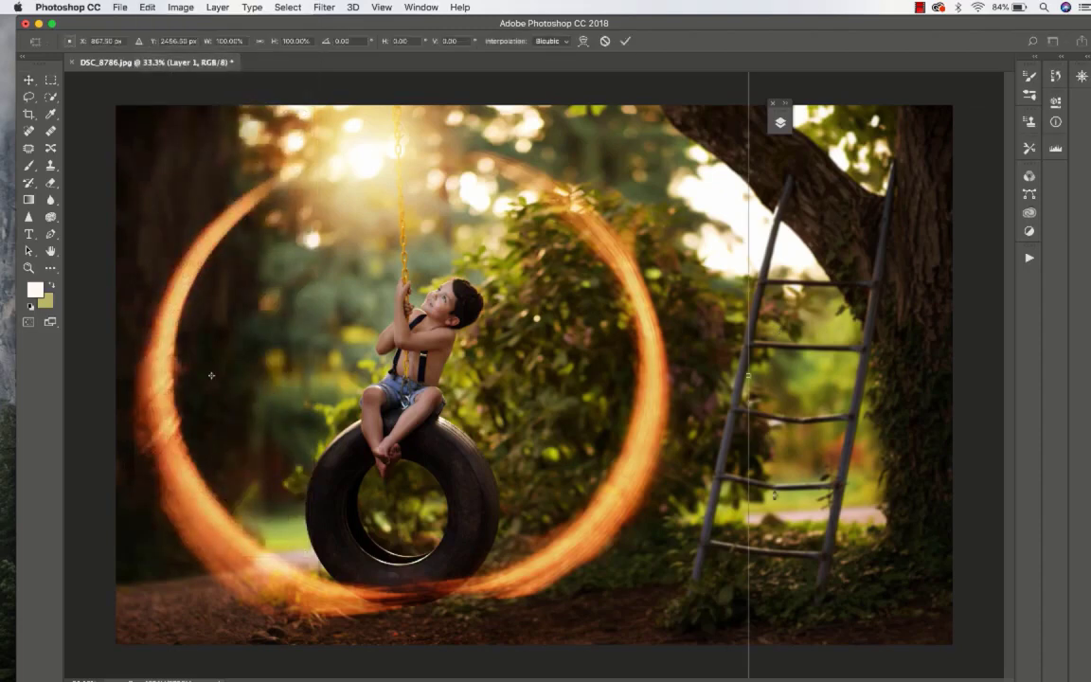
left_click_drag(749, 376, 773, 376)
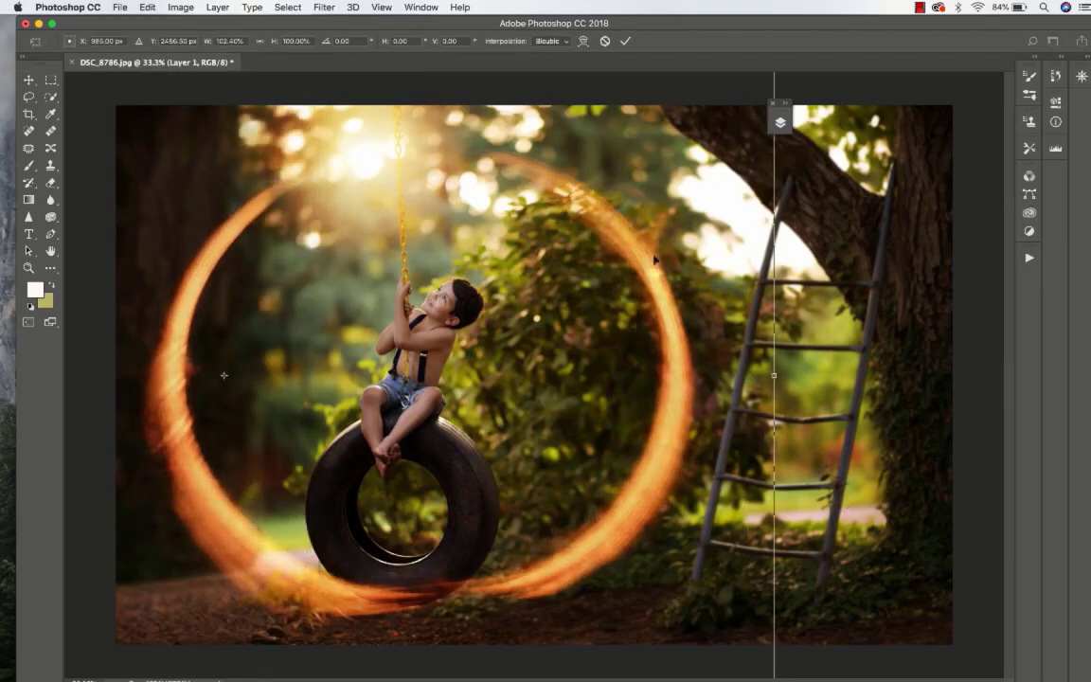
left_click_drag(655, 259, 629, 353)
left_click_drag(756, 223, 785, 182)
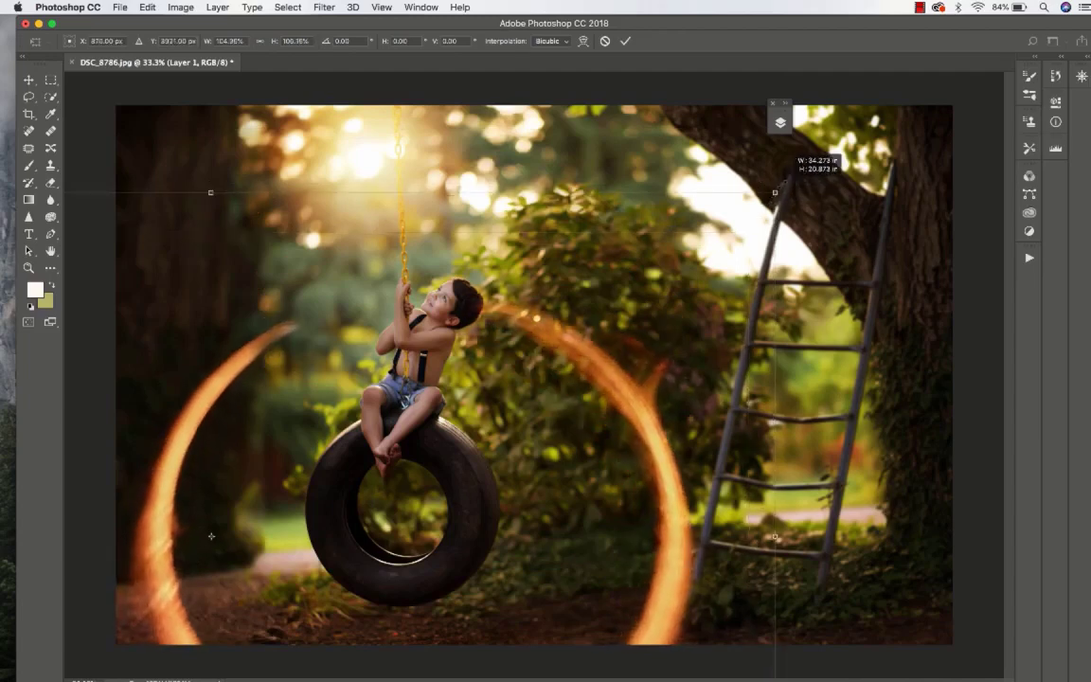
left_click_drag(662, 422, 606, 261)
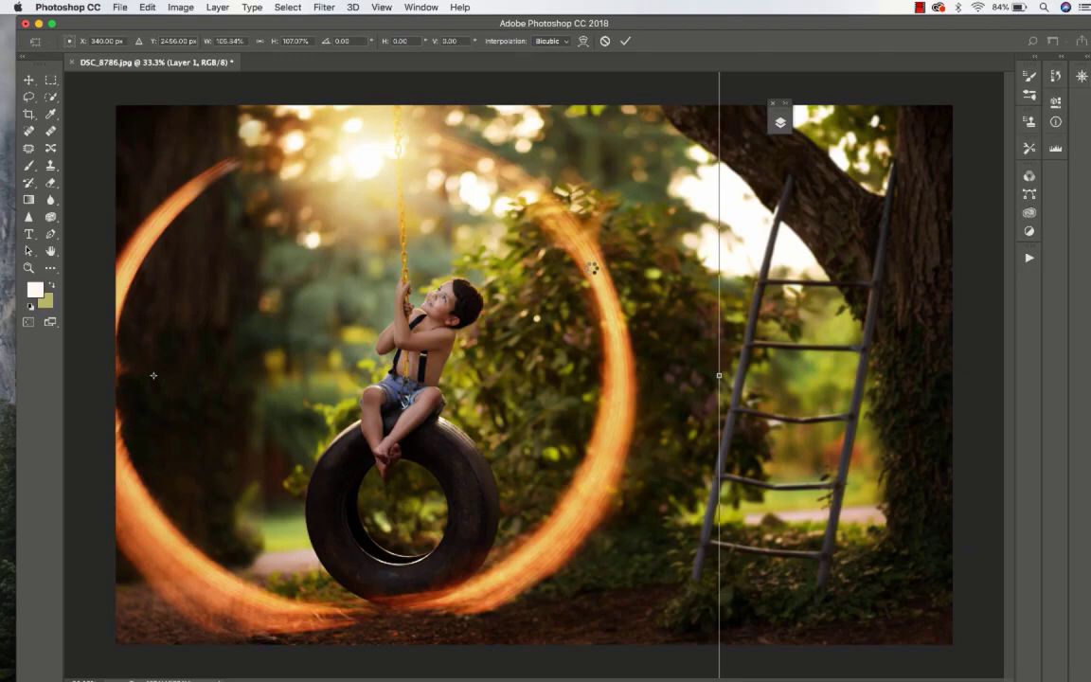
key("Return")
- Lower the flare layer's opacity to about 73%
left_click(779, 121)
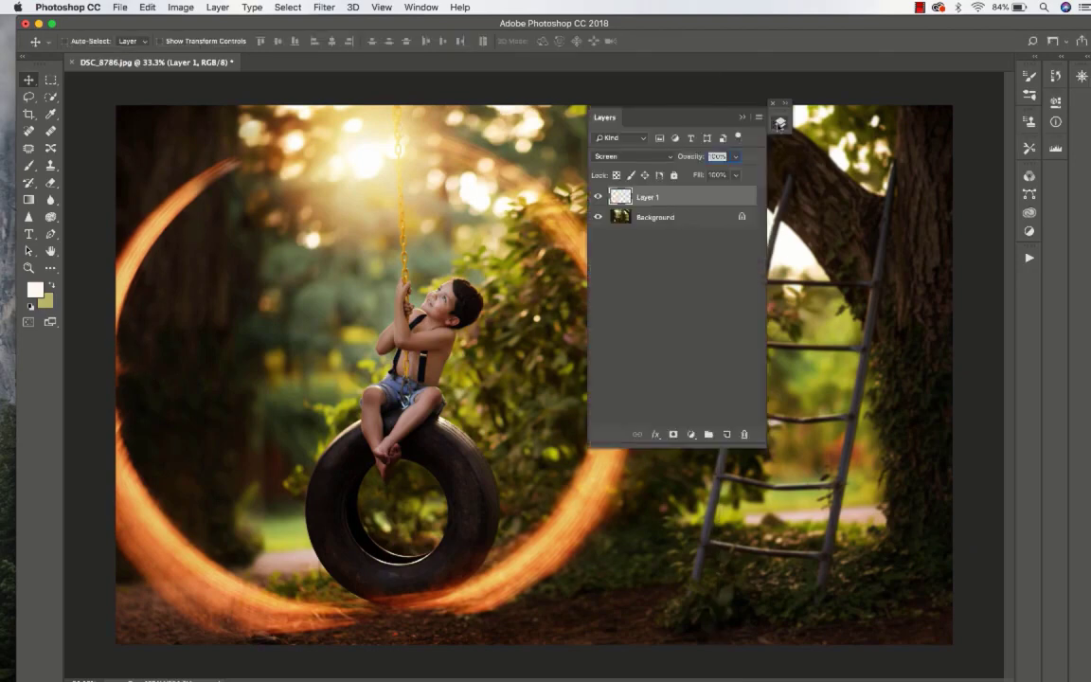
left_click_drag(736, 156, 721, 174)
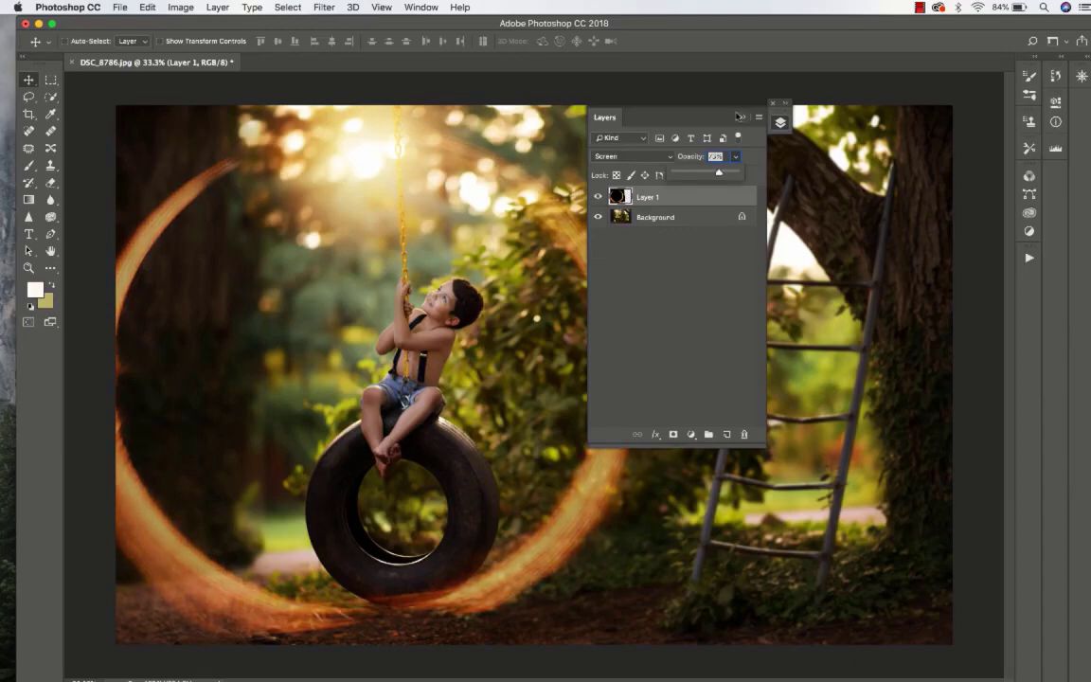
left_click(739, 116)
- Enlarge the eraser brush to 508 px and soften the flare along the ground and over the dark tree trunk
key("e")
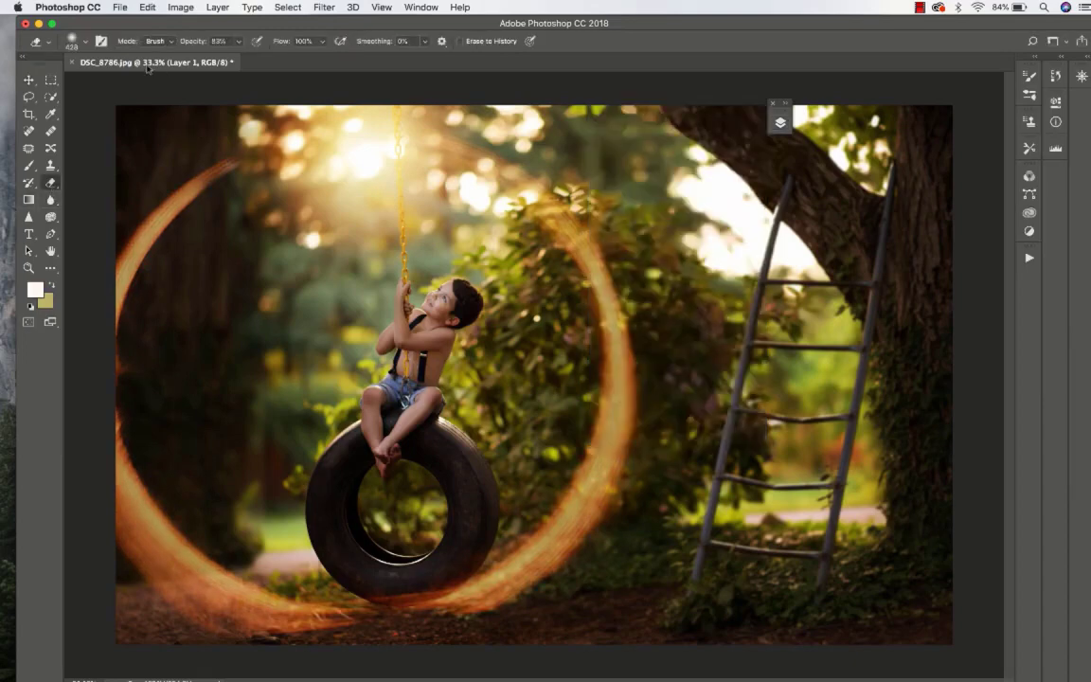
left_click(84, 41)
left_click_drag(162, 83, 166, 83)
mouse_move(625, 589)
left_mouse_down()
mouse_move(463, 628)
mouse_move(389, 665)
left_mouse_up()
left_click_drag(617, 526, 536, 609)
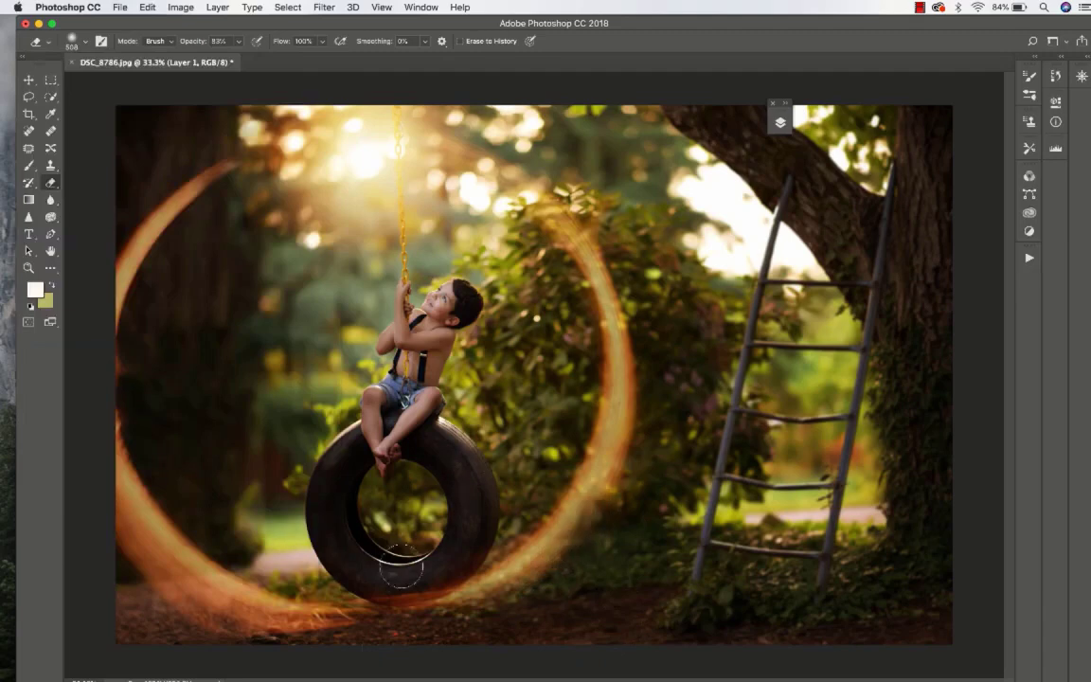
left_click_drag(205, 509, 313, 614)
left_click_drag(357, 659, 199, 656)
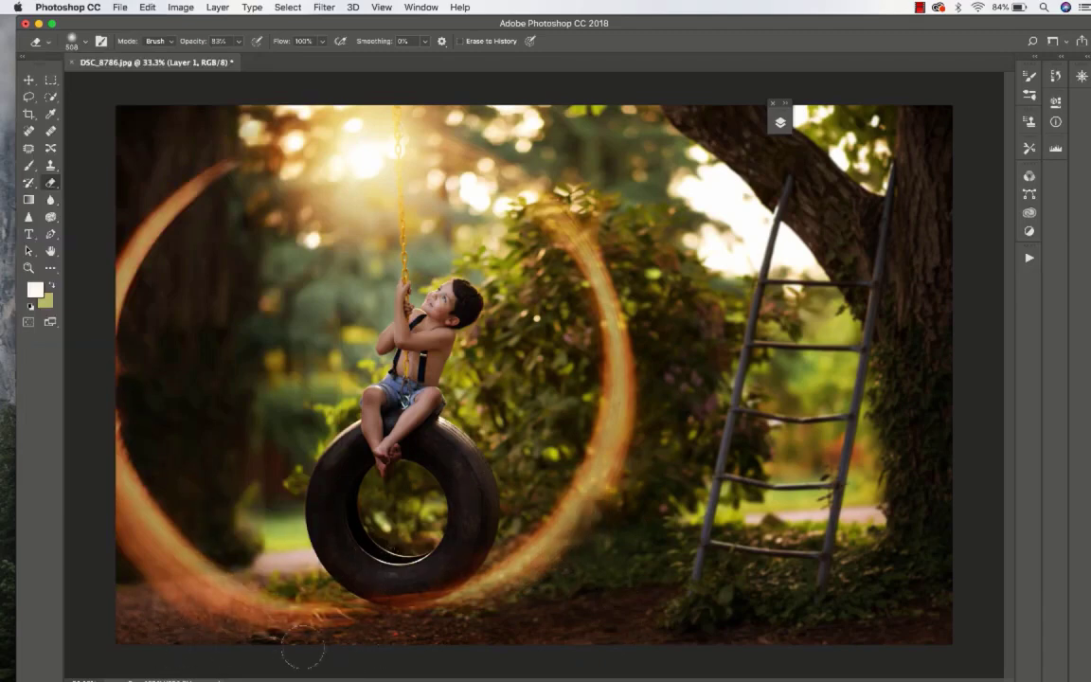
left_click_drag(302, 652, 152, 640)
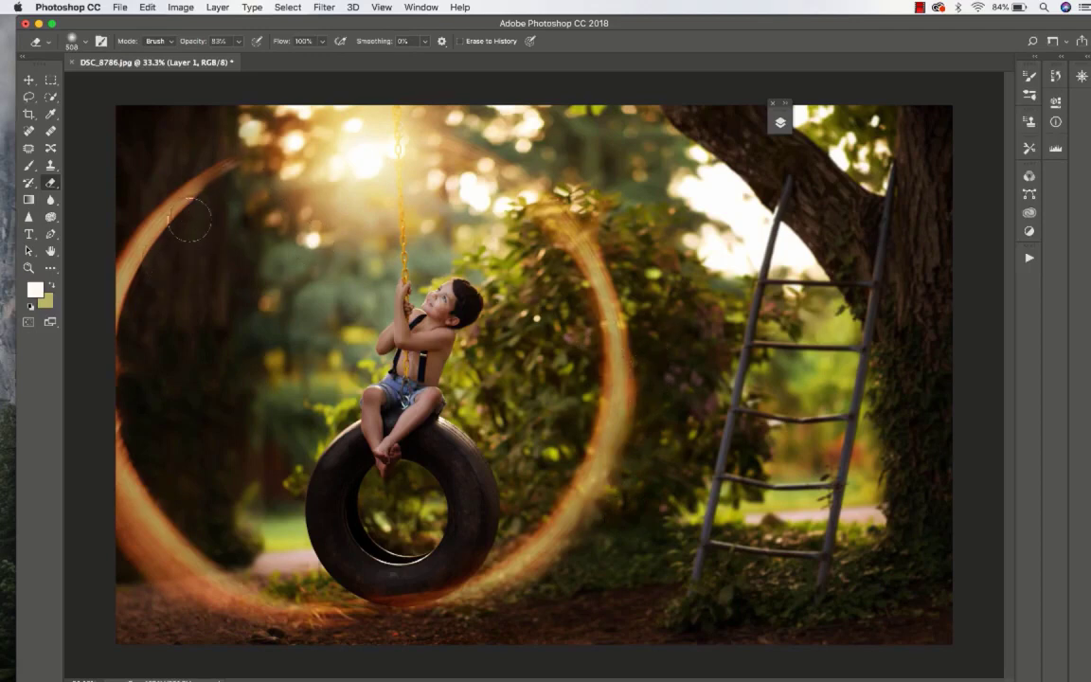
left_click_drag(176, 185, 145, 253)
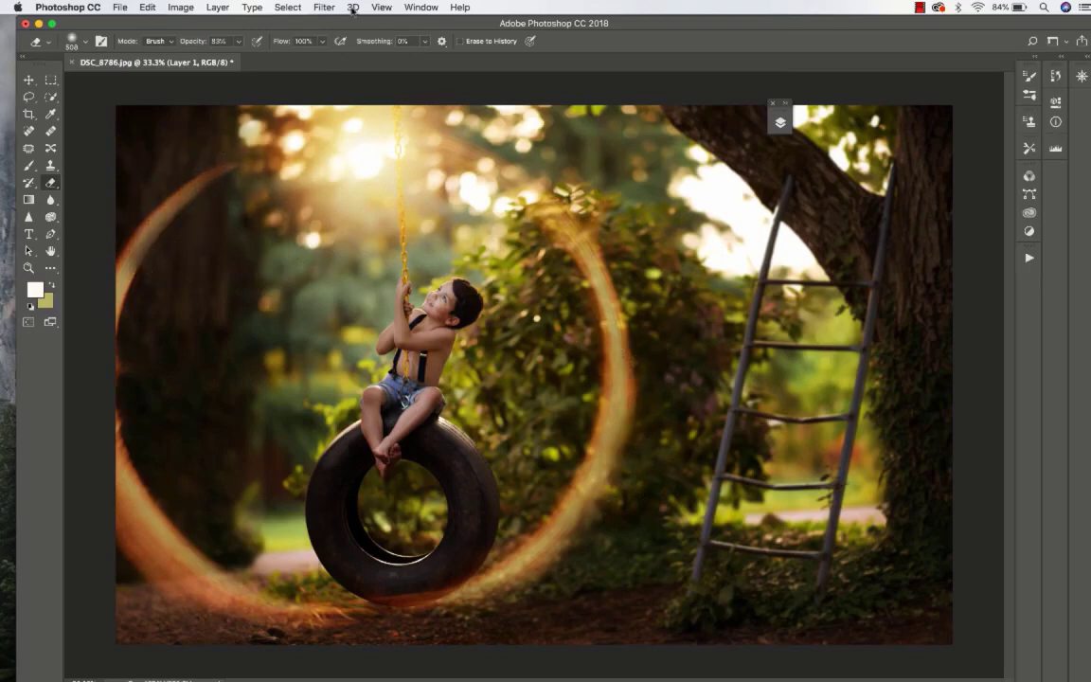
- Apply a Gaussian Blur with a 4.0 pixel radius to the flare layer
left_click(322, 8)
mouse_move(336, 166)
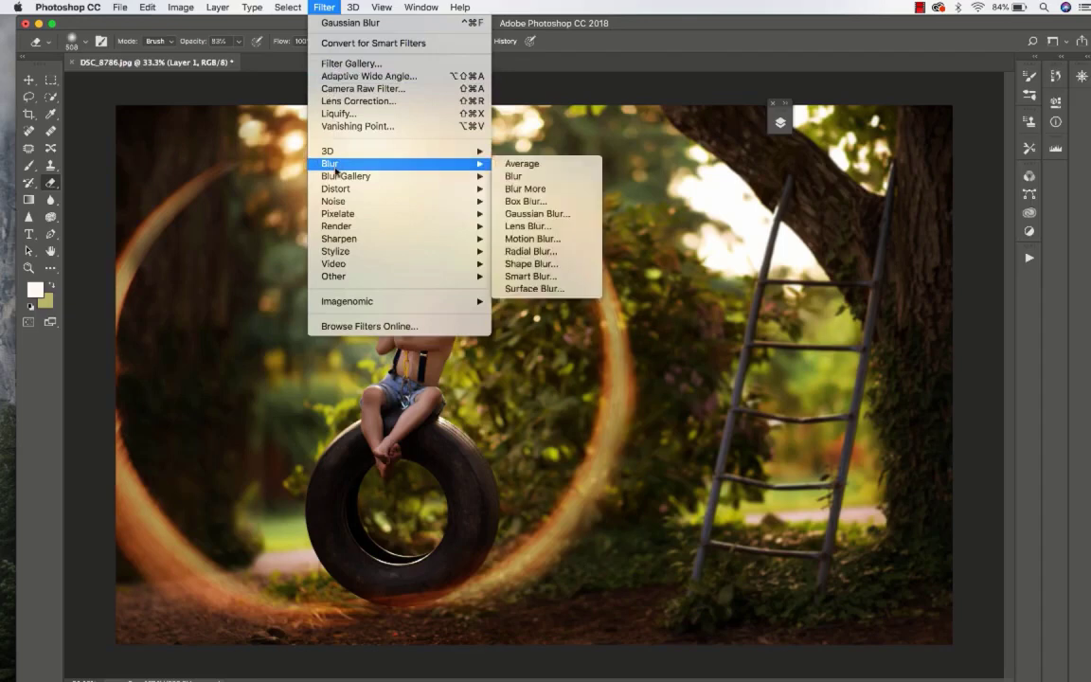
left_click(535, 213)
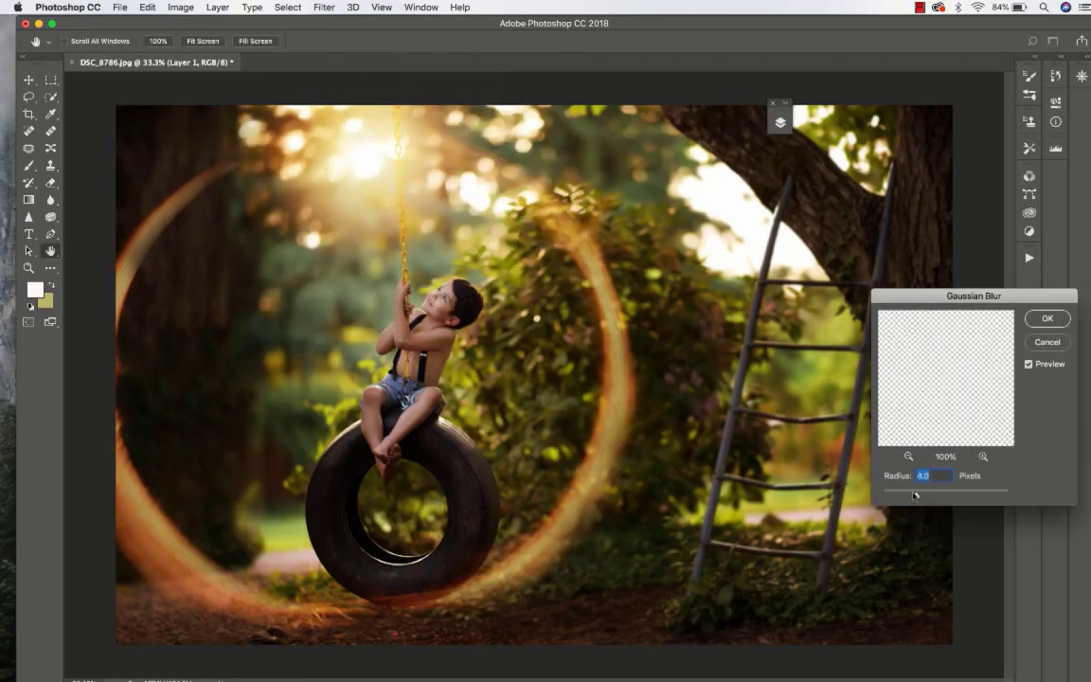
left_click(1047, 318)
key("e")
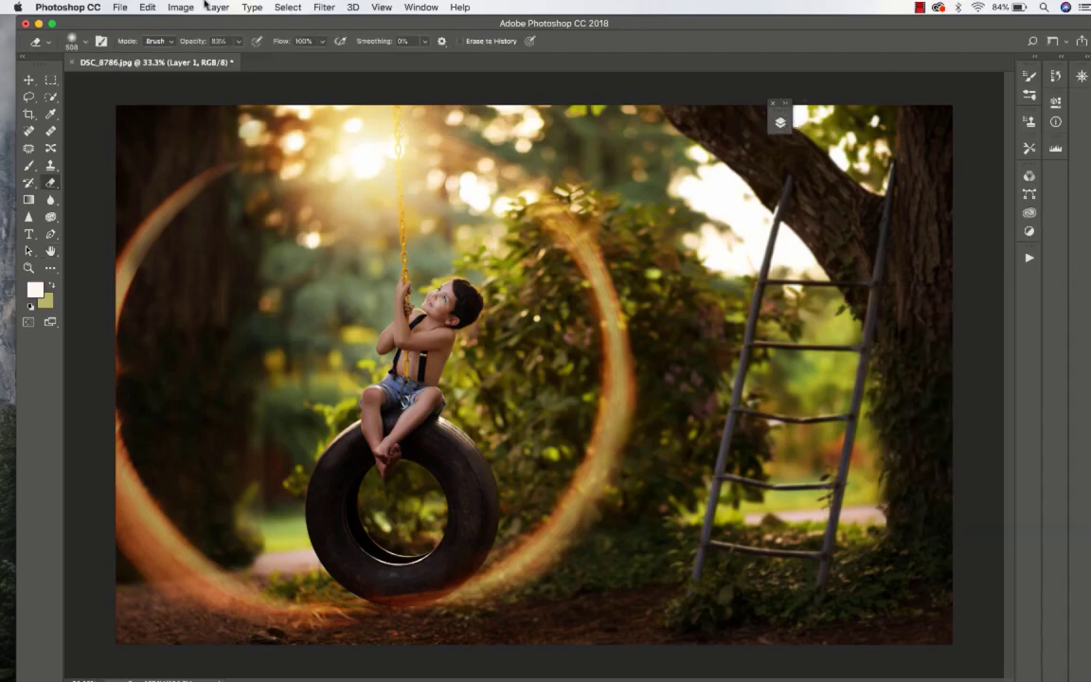
- Add a Curves adjustment layer named Curves 1 above the flare layer in Normal mode at 100% opacity
left_click(214, 6)
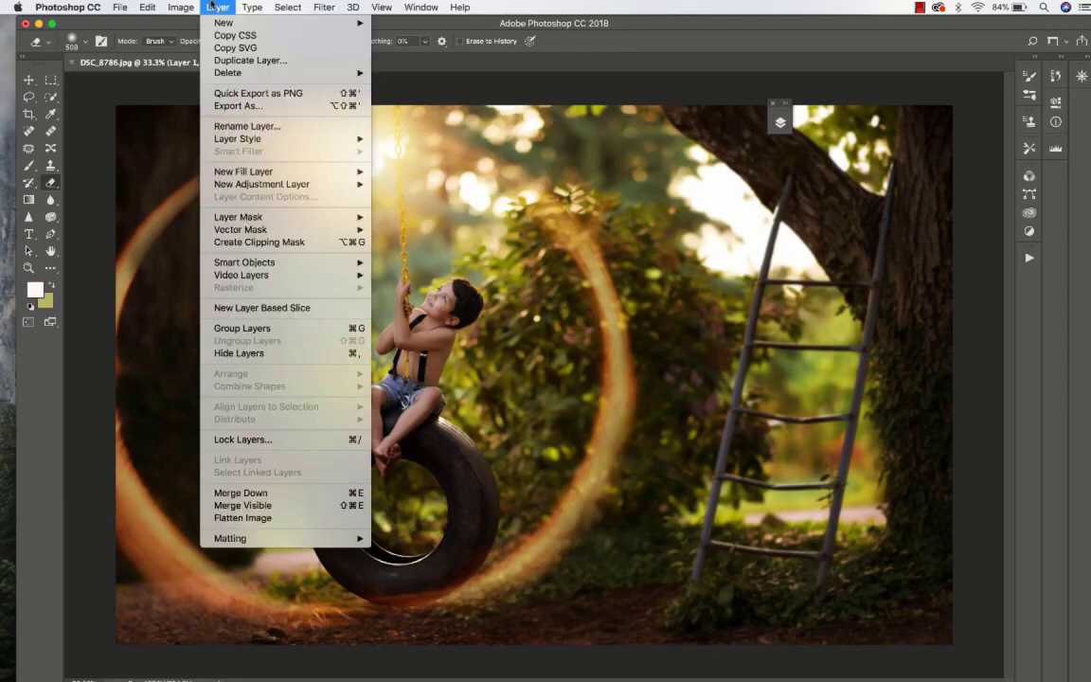
mouse_move(230, 186)
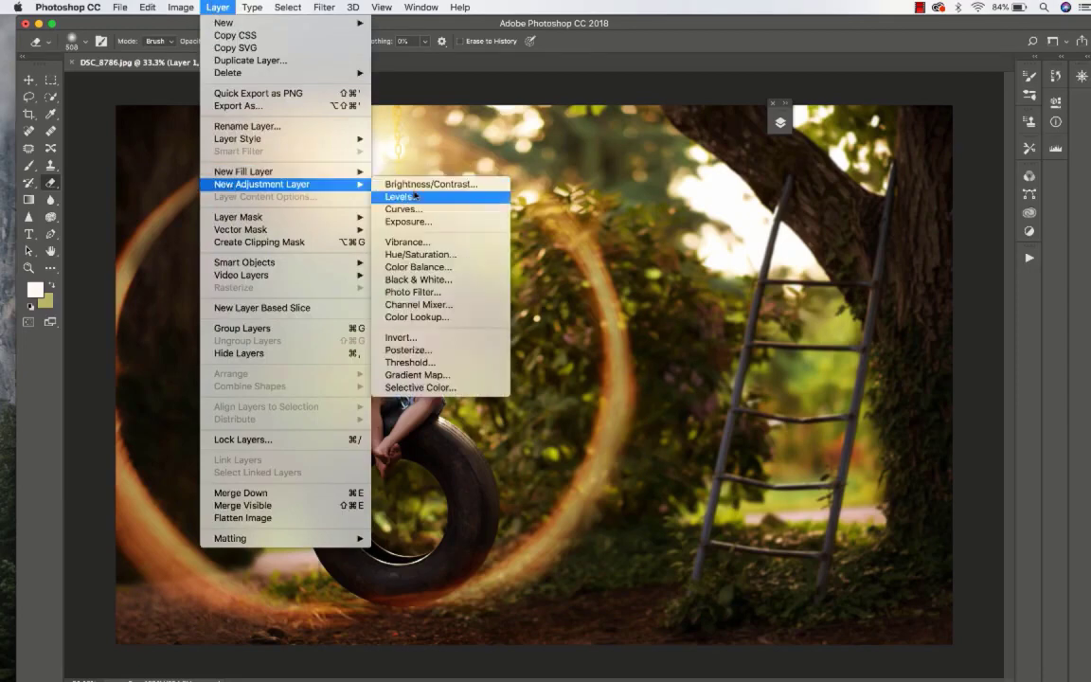
left_click(396, 209)
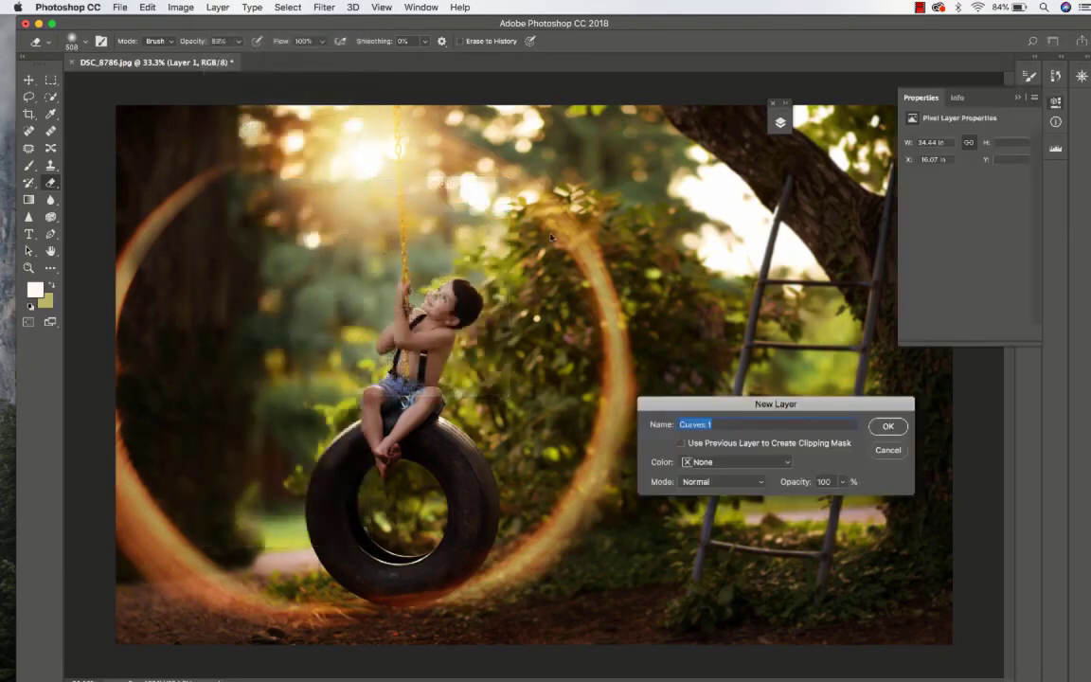
left_click(888, 427)
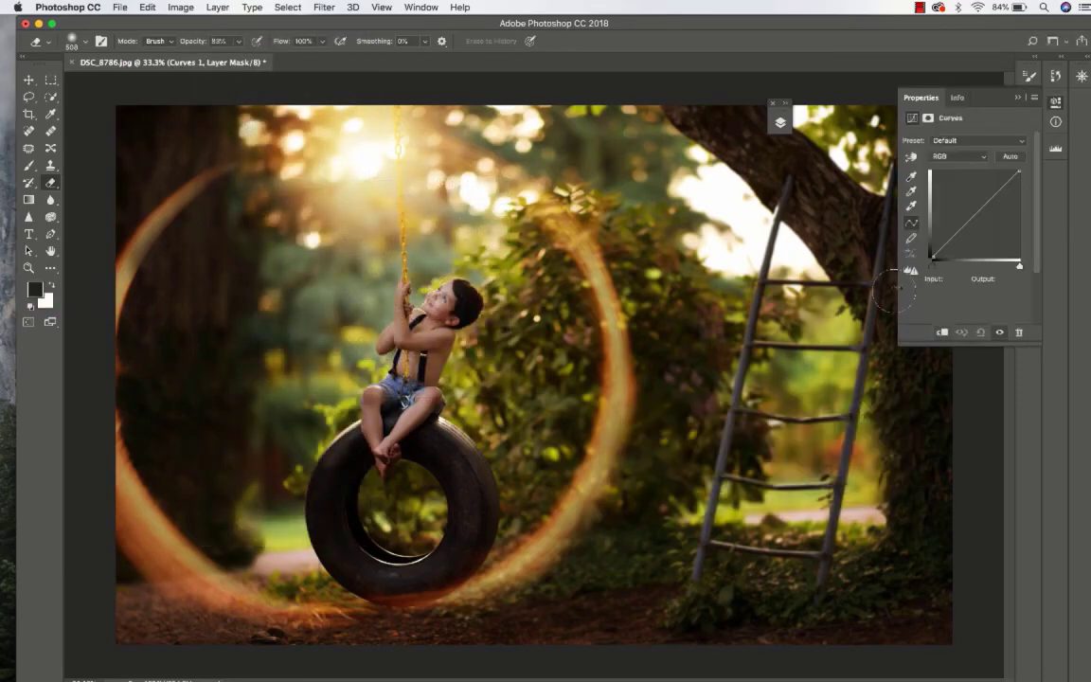
- Brighten the RGB curve with a midtone point at input 121, output 148, and anchor the shadows with a second point
left_click(973, 205)
left_click(943, 245)
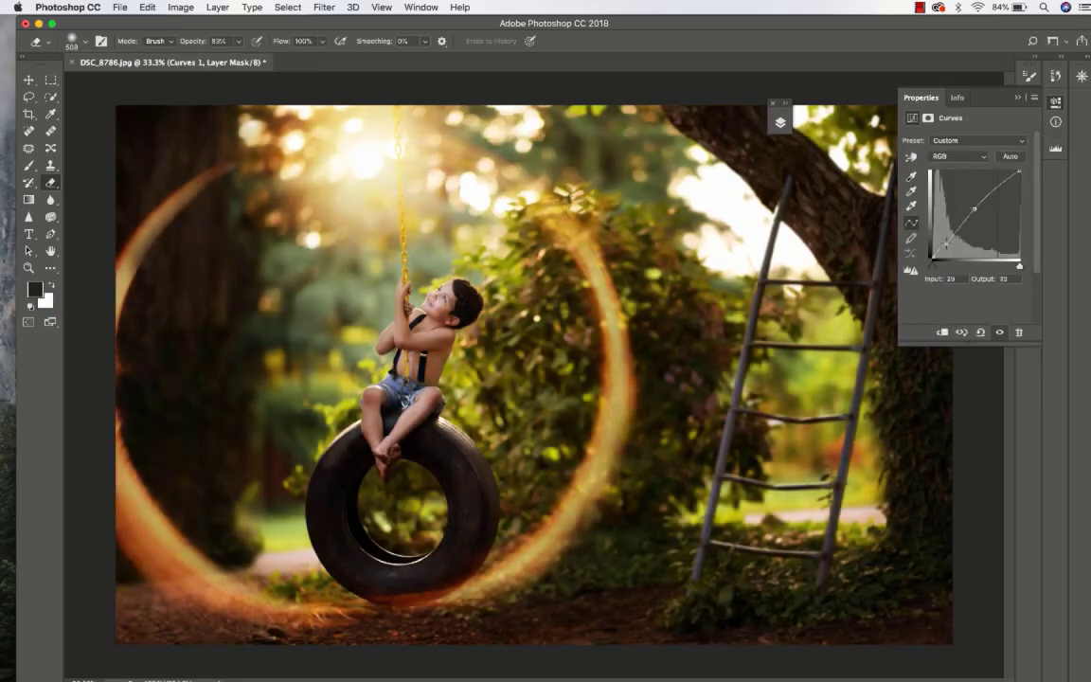
left_click_drag(974, 209, 973, 207)
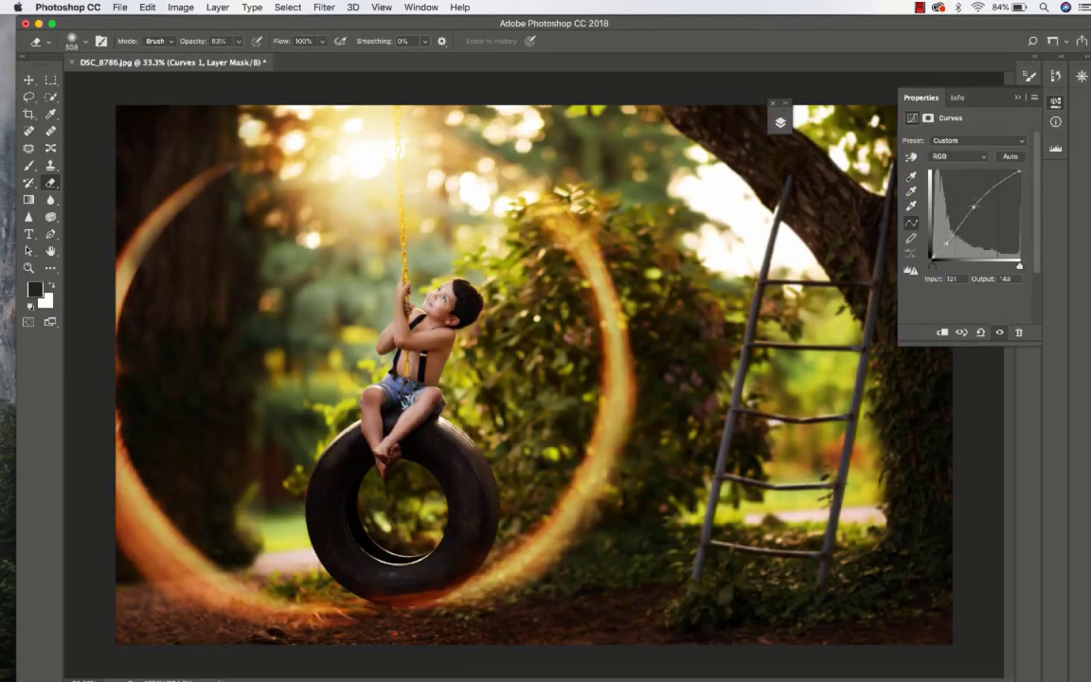
left_click(1016, 97)
left_click(780, 122)
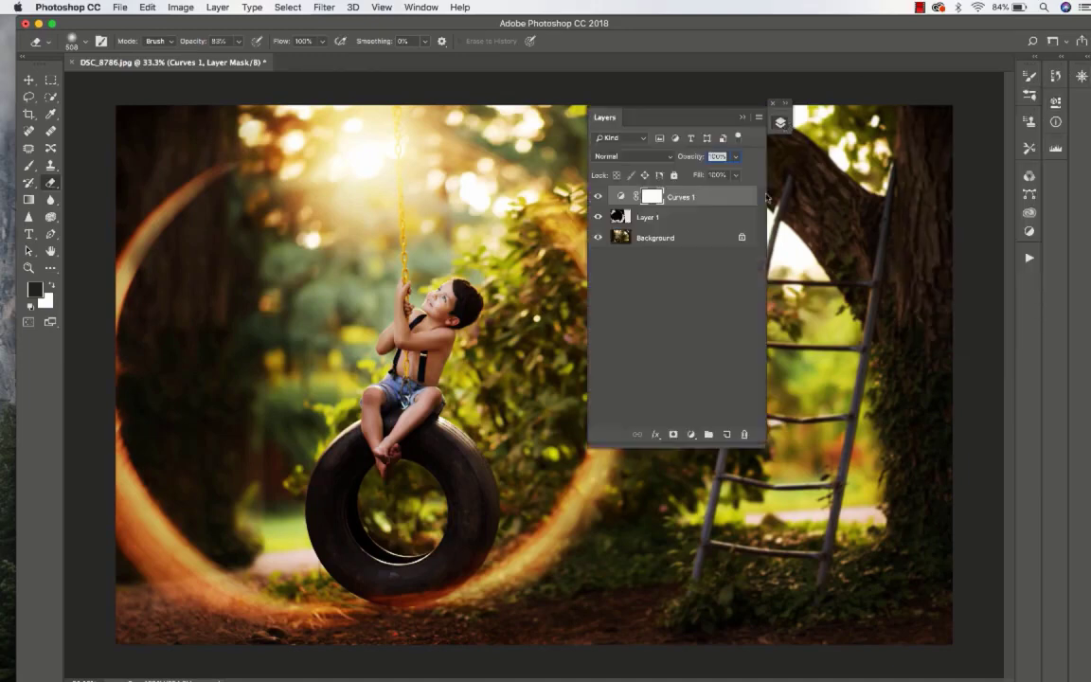
- Lower the opacity of the flare layer, Layer 1, to 52%
left_click(725, 214)
left_click(734, 157)
left_click_drag(735, 172, 723, 173)
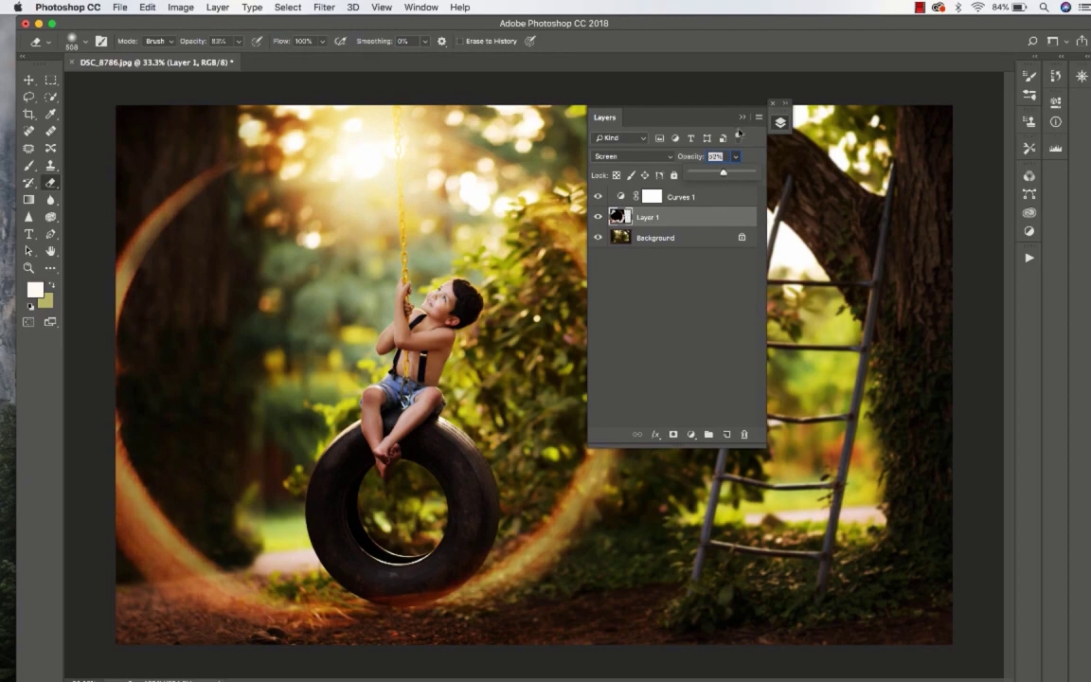
- Close the layer list and flatten the tire swing image into a single background
key("F7")
left_click(217, 7)
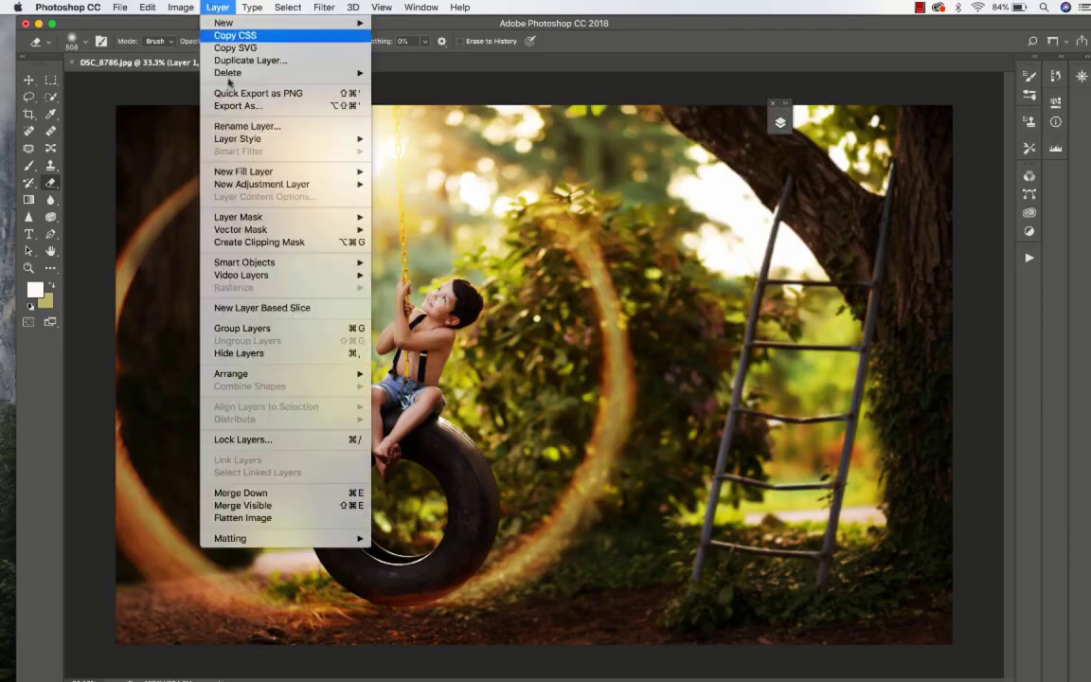
left_click(244, 517)
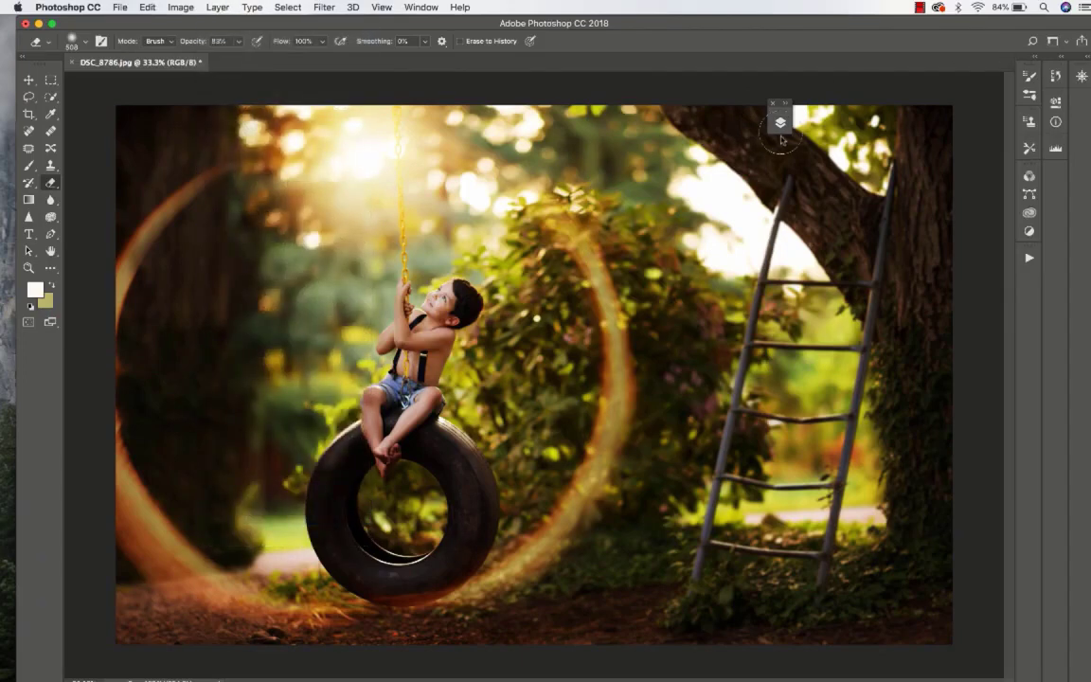
- Take a history snapshot of the flattened image and alternate it with the original DSC_8786.jpg state to compare before and after
left_click(1056, 76)
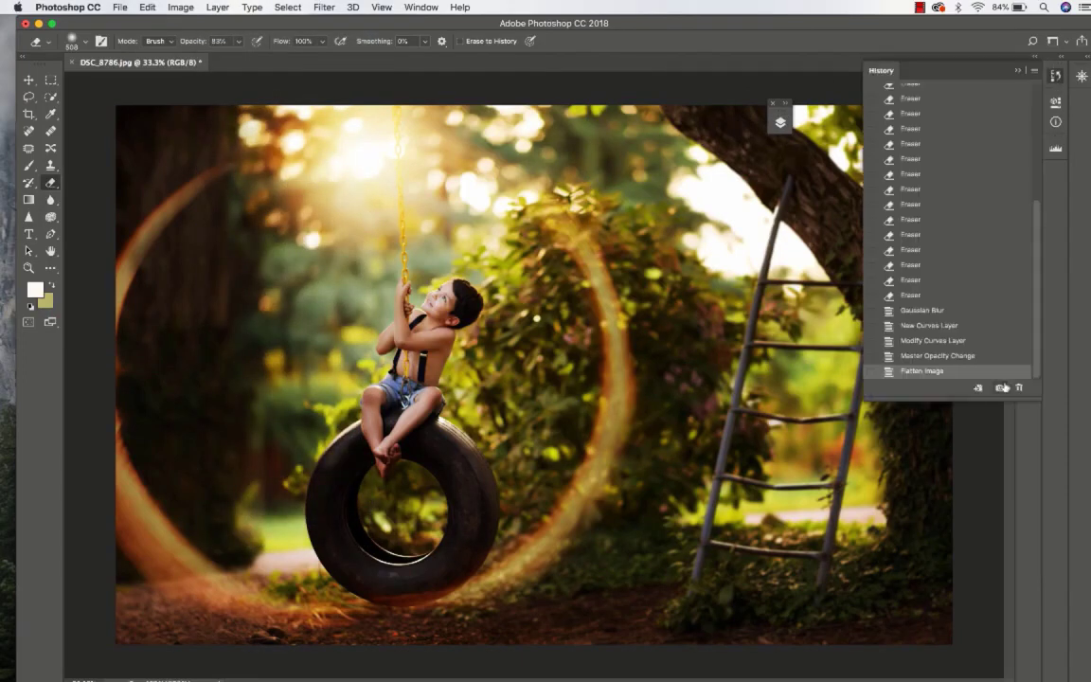
scroll(982, 300, "up", 10)
left_click(968, 89)
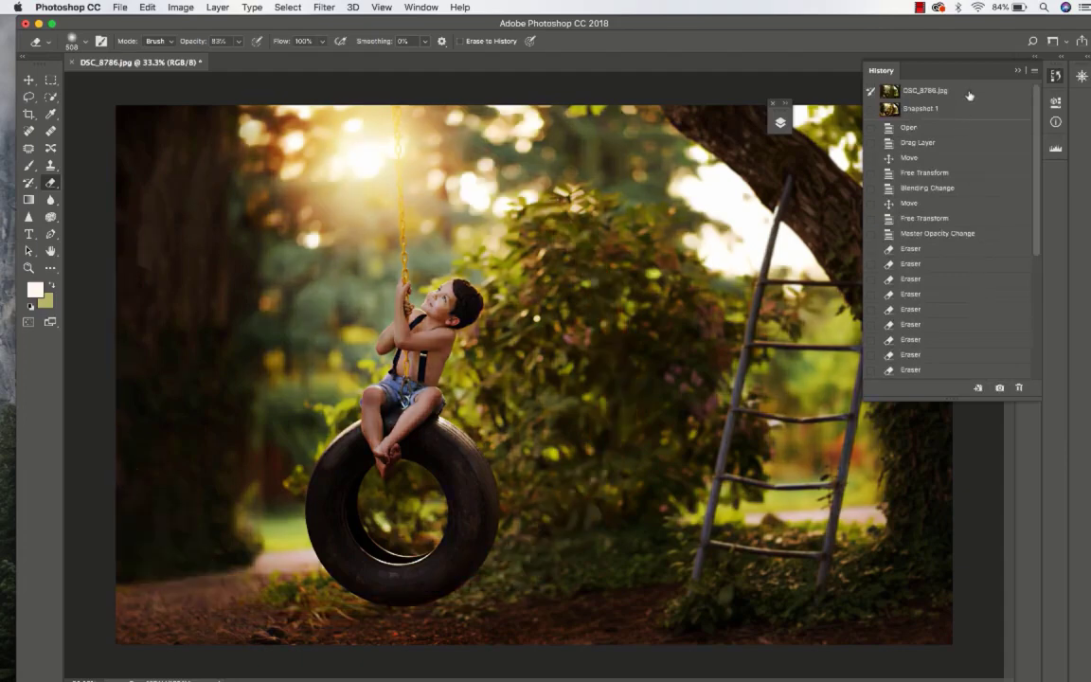
left_click(974, 109)
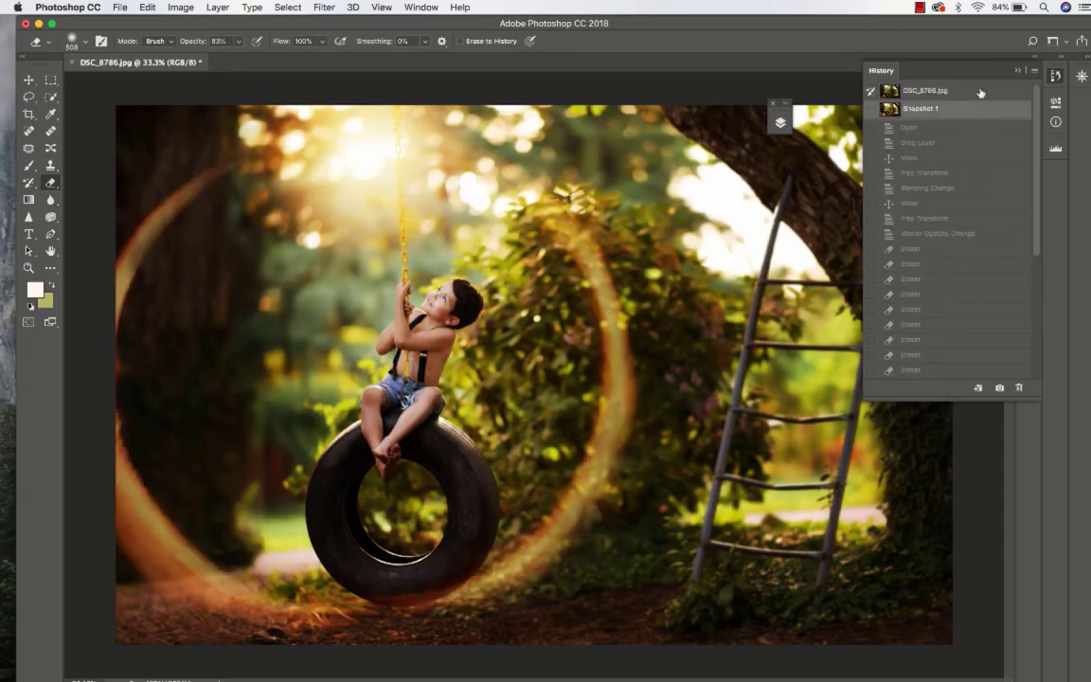
left_click(981, 91)
left_click(981, 112)
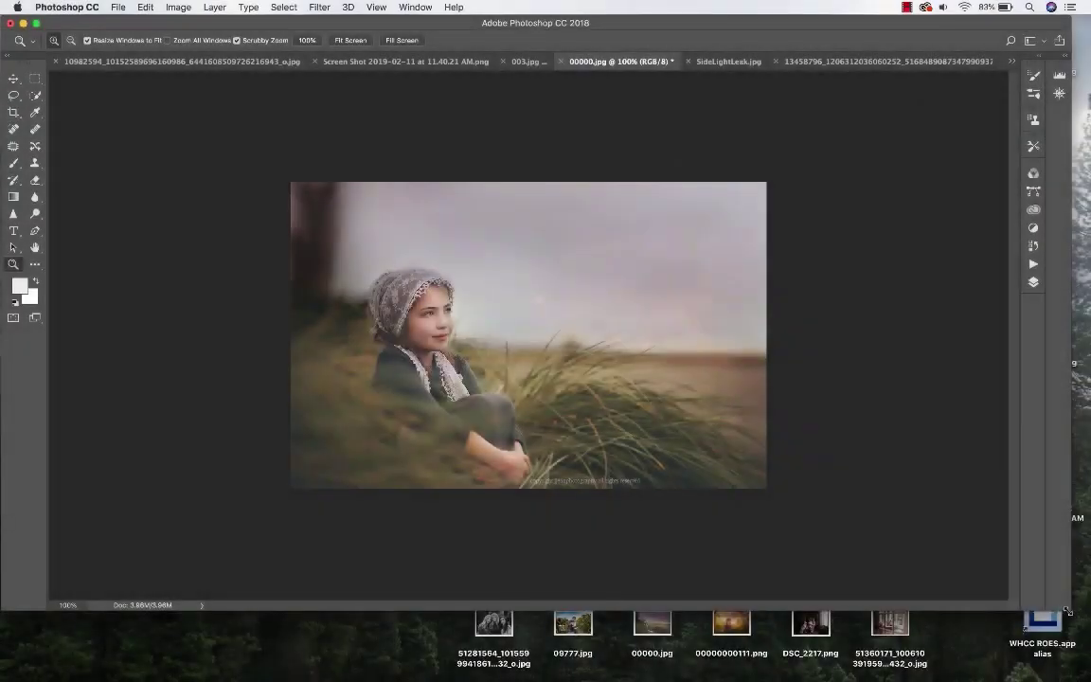
- Enlarge the application window, switch to the sunset sky image 003.jpg and magnify it to 66.7%
left_click_drag(1067, 610, 1074, 664)
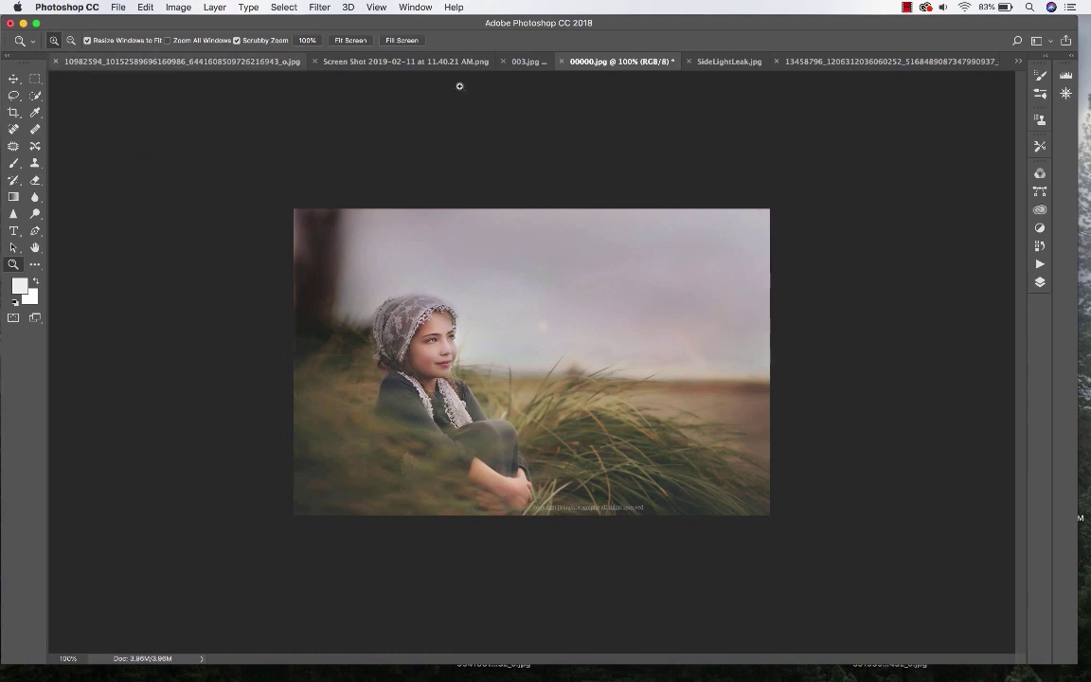
key("ctrl+shift+Tab")
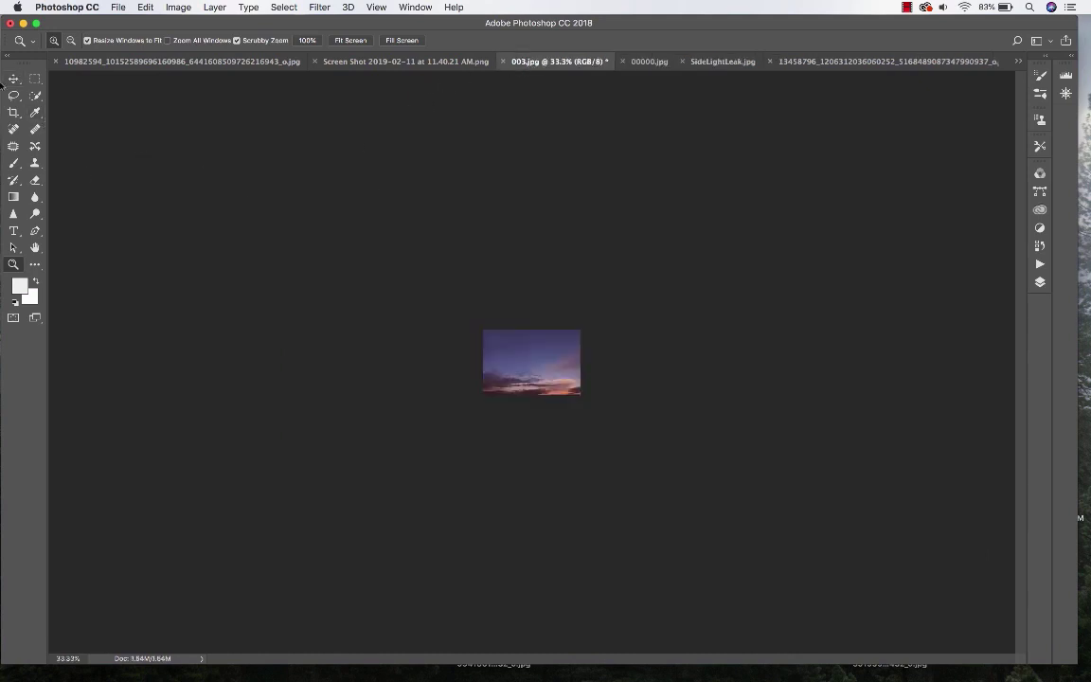
left_click(0, 83)
key("super+Tab")
left_click(514, 359)
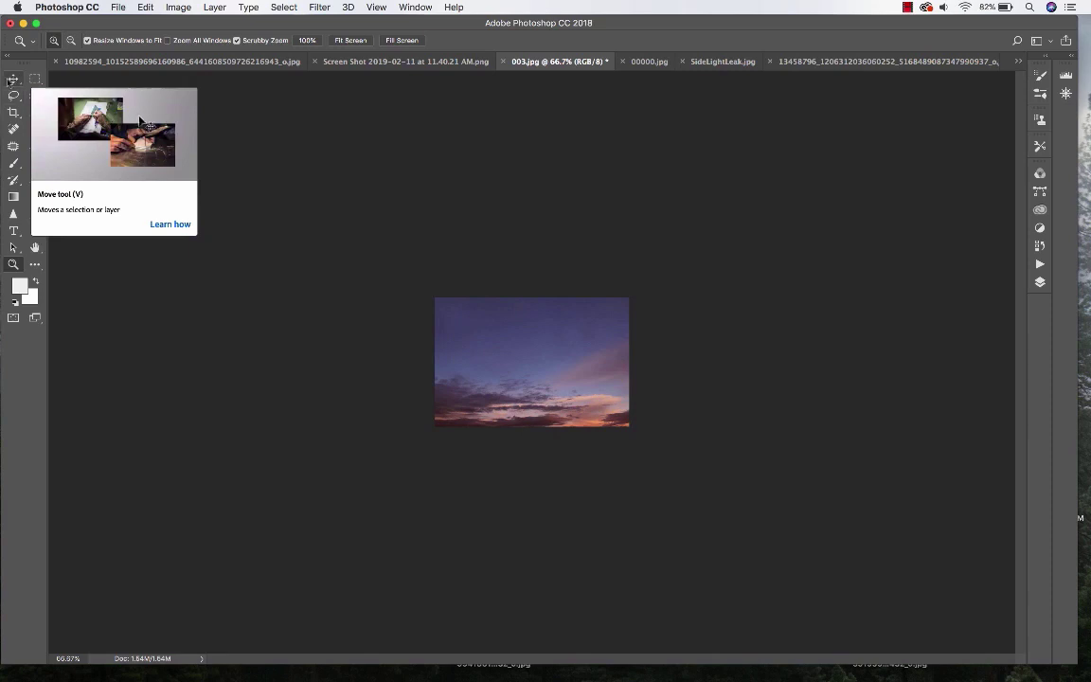
left_click(395, 13)
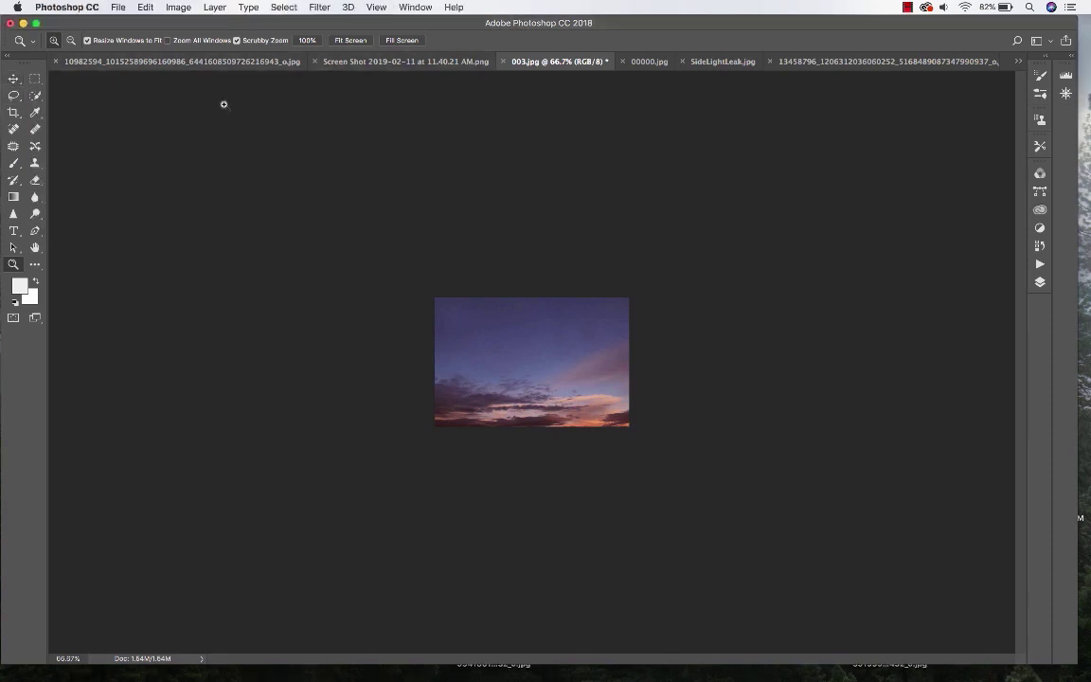
left_click(413, 6)
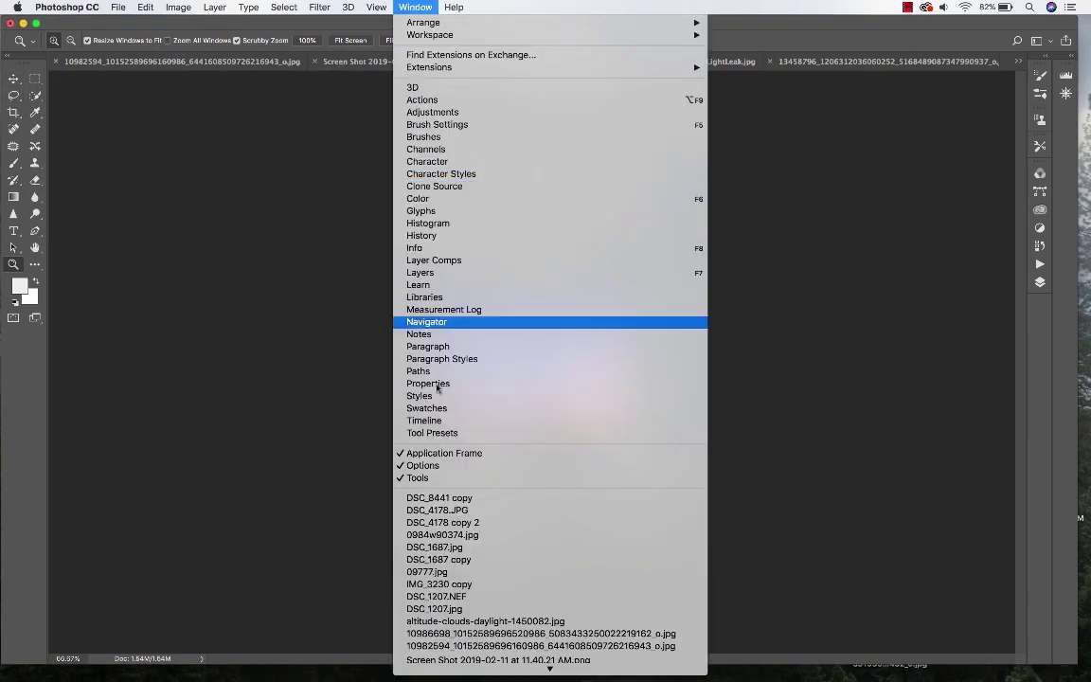
left_click(100, 194)
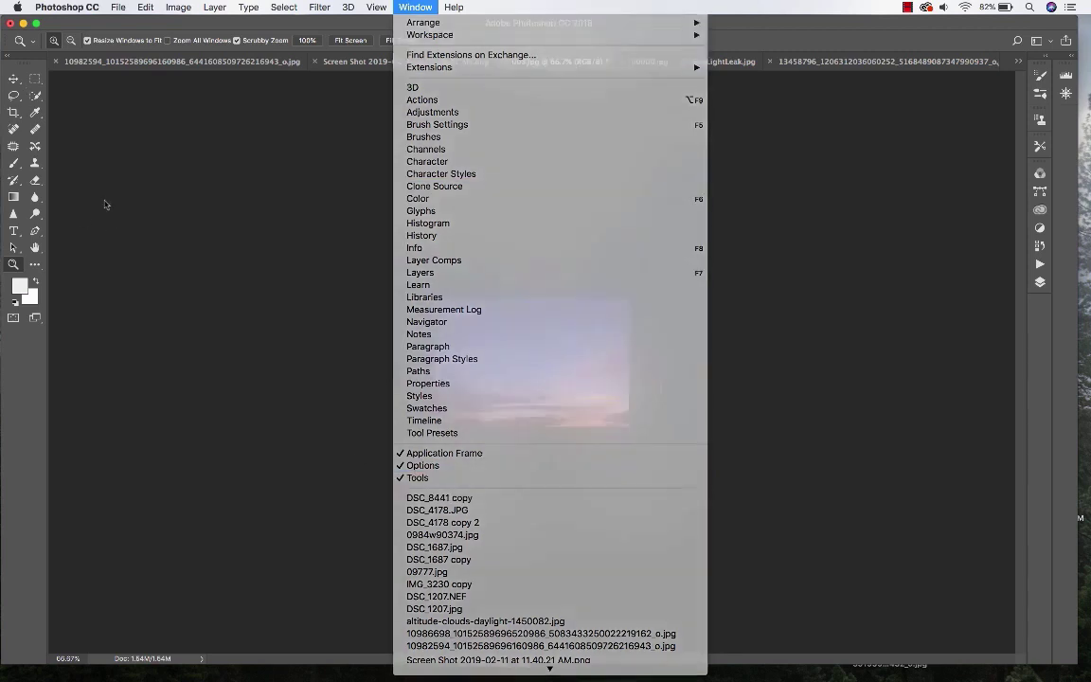
- Float 003.jpg in its own window beside the girl photo and copy the sky onto 00000.jpg with the Move tool
left_click(14, 79)
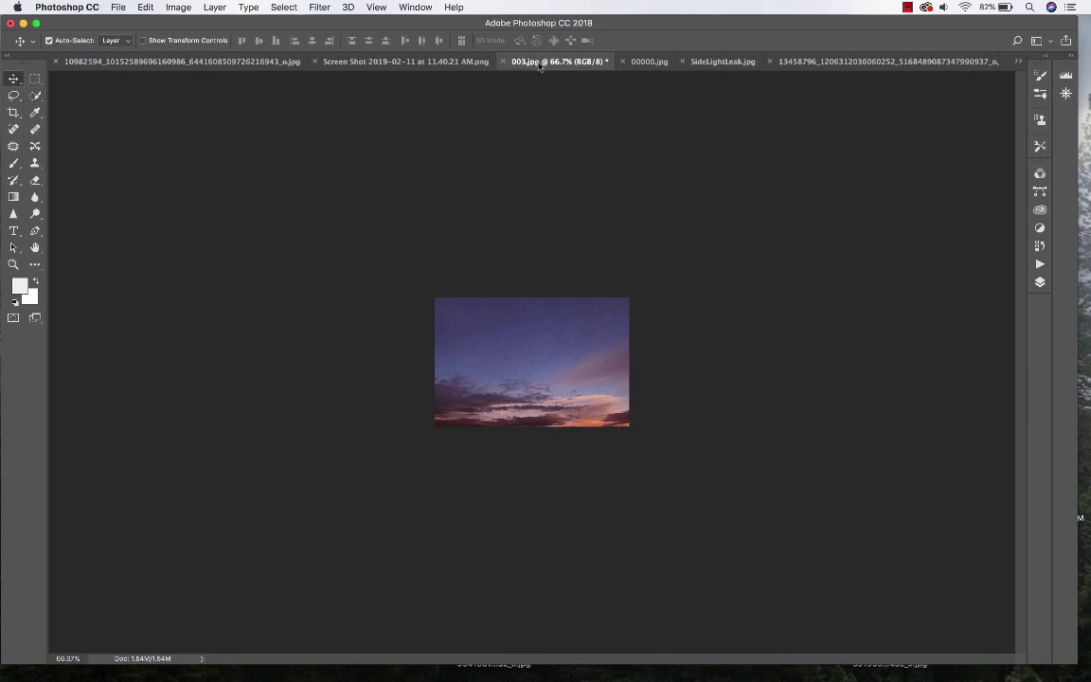
left_click_drag(536, 63, 720, 220)
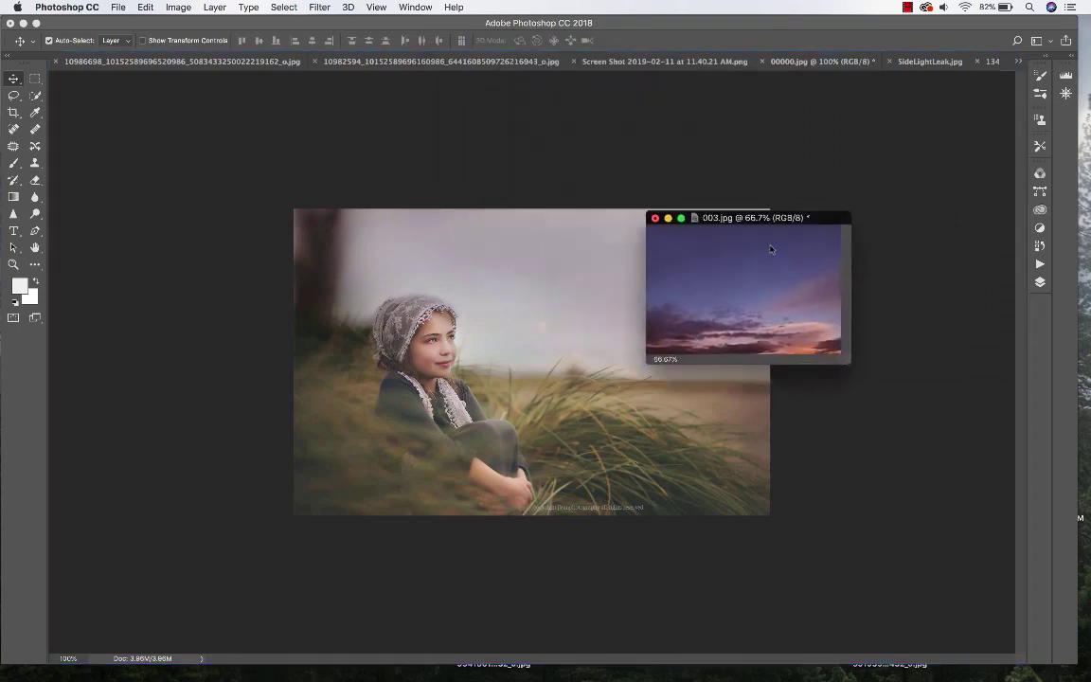
left_click_drag(770, 249, 974, 367)
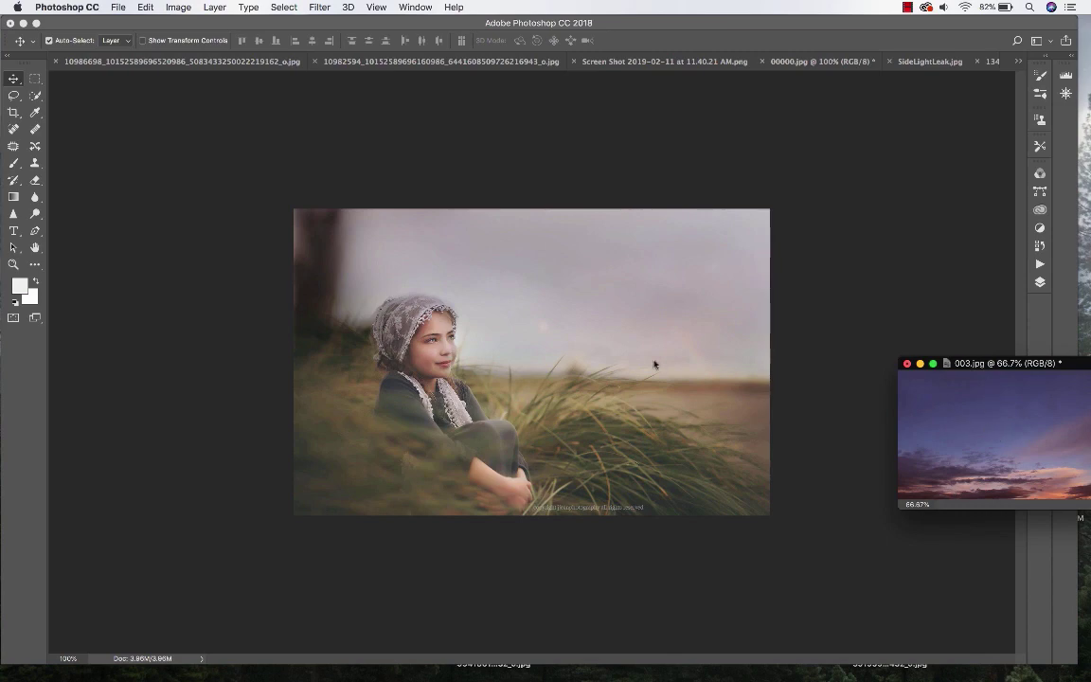
left_click_drag(653, 363, 497, 322)
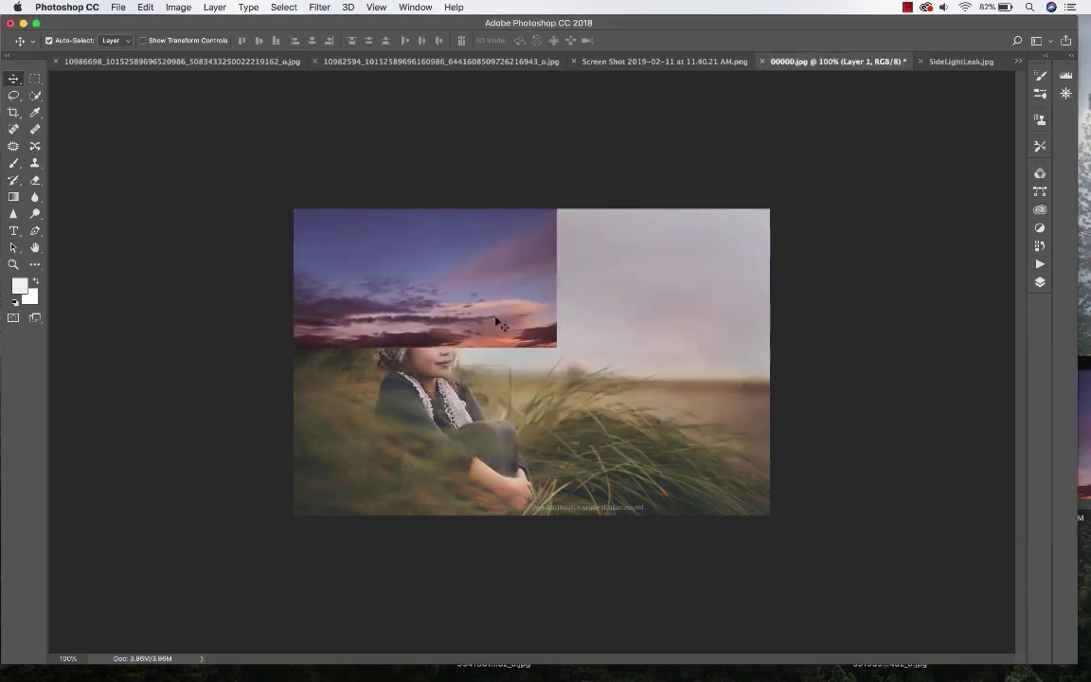
- Free Transform the sky layer to span the photo's full width and cover roughly its upper two thirds
left_click(145, 6)
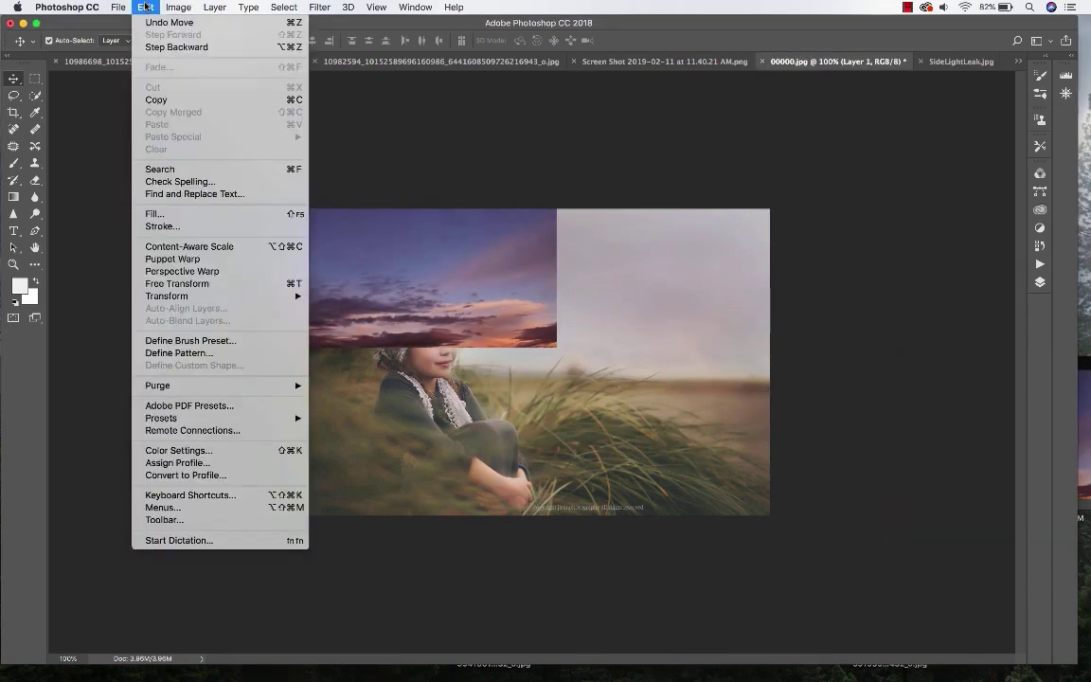
left_click(177, 283)
left_click_drag(558, 342, 768, 418)
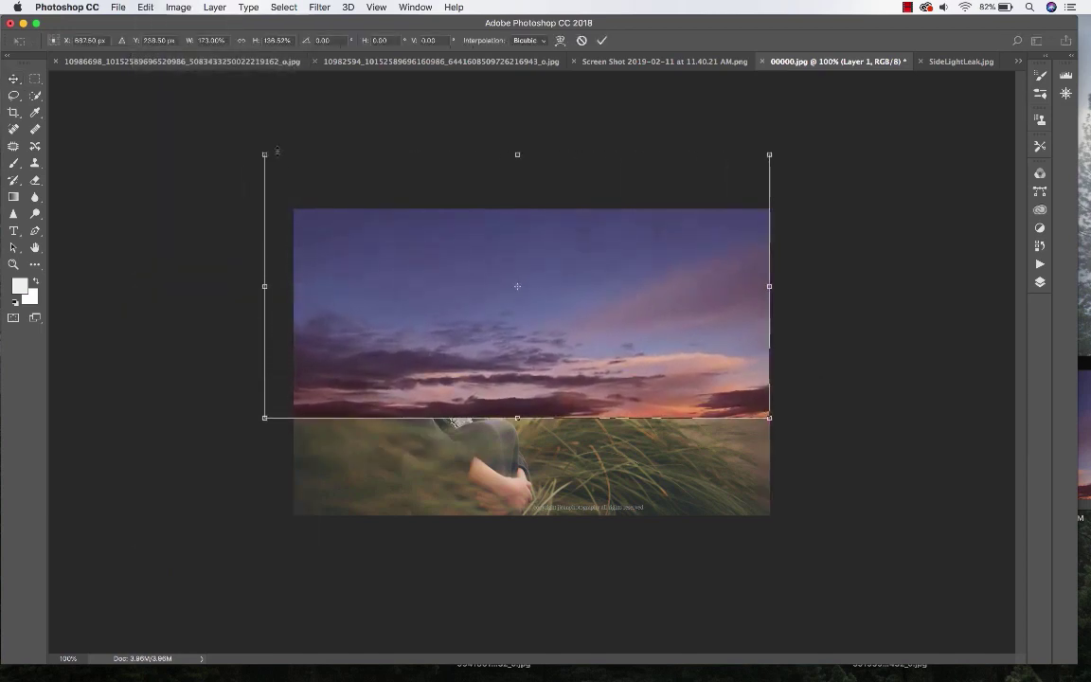
left_click_drag(266, 155, 294, 156)
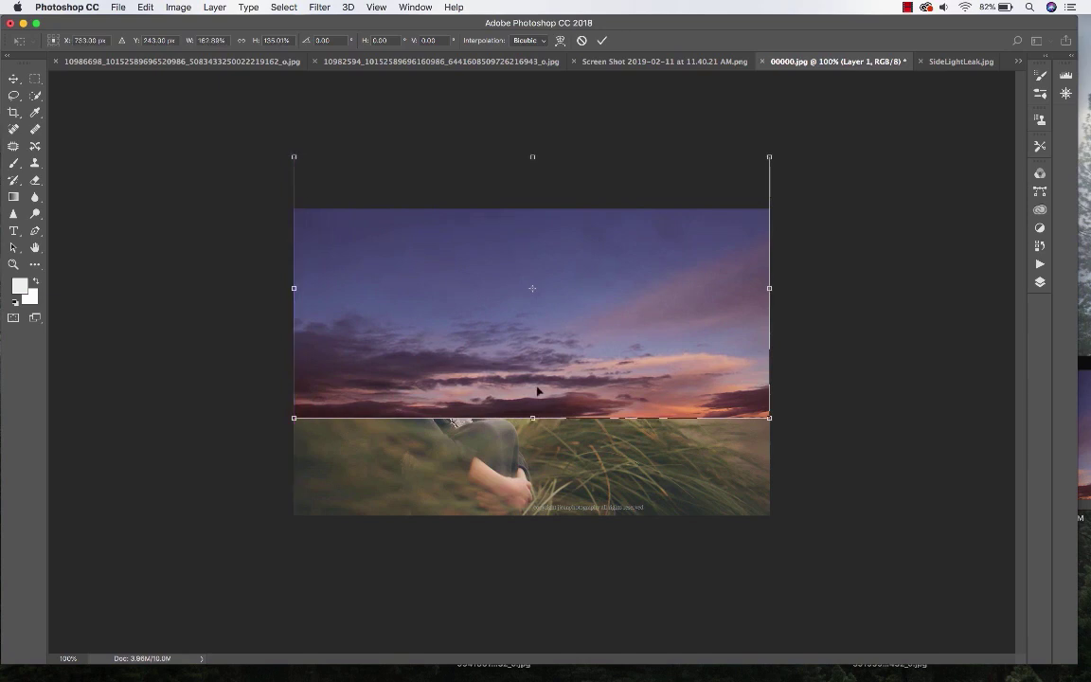
left_click_drag(537, 391, 551, 307)
left_click_drag(611, 289, 610, 367)
key("Return")
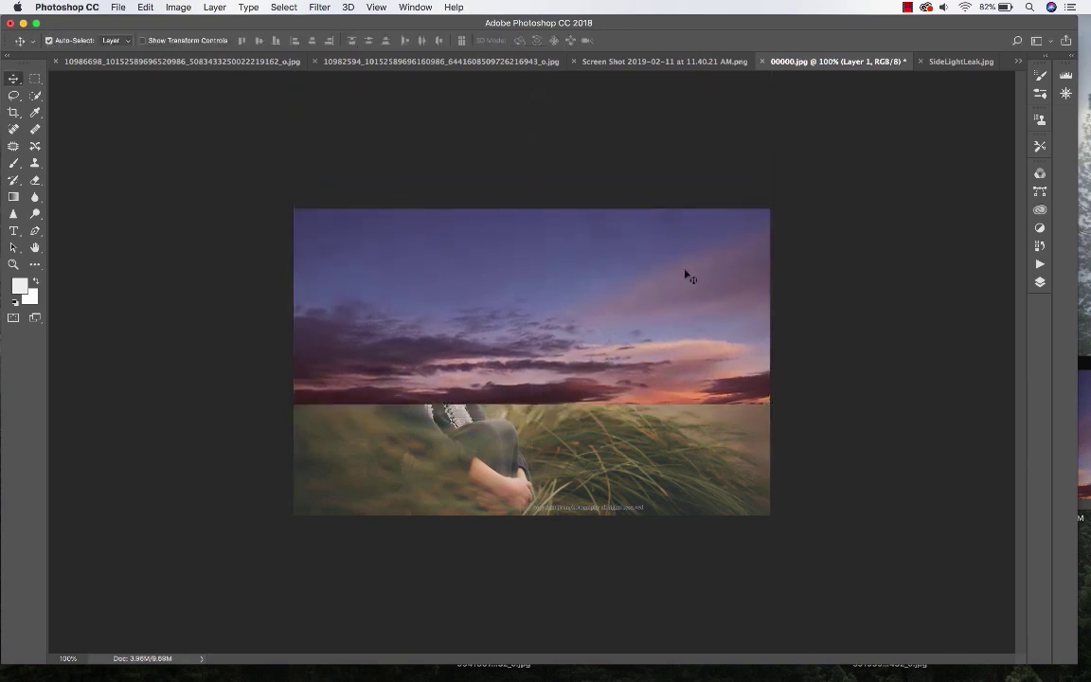
- Set the sky layer's blending mode to Multiply
left_click(1039, 282)
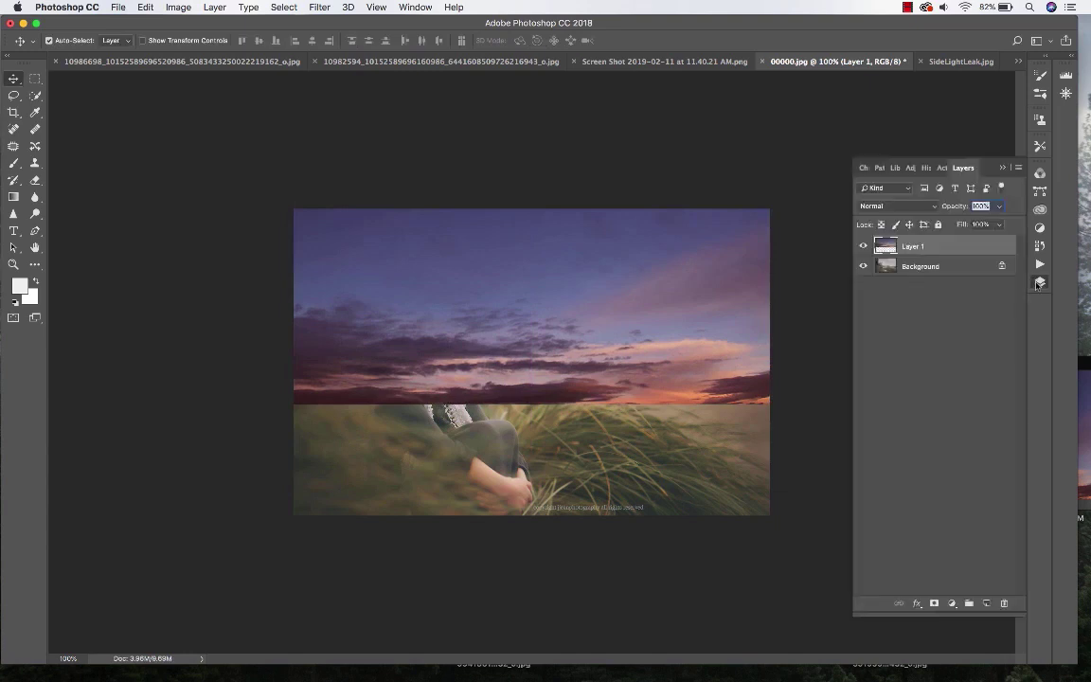
left_click(901, 207)
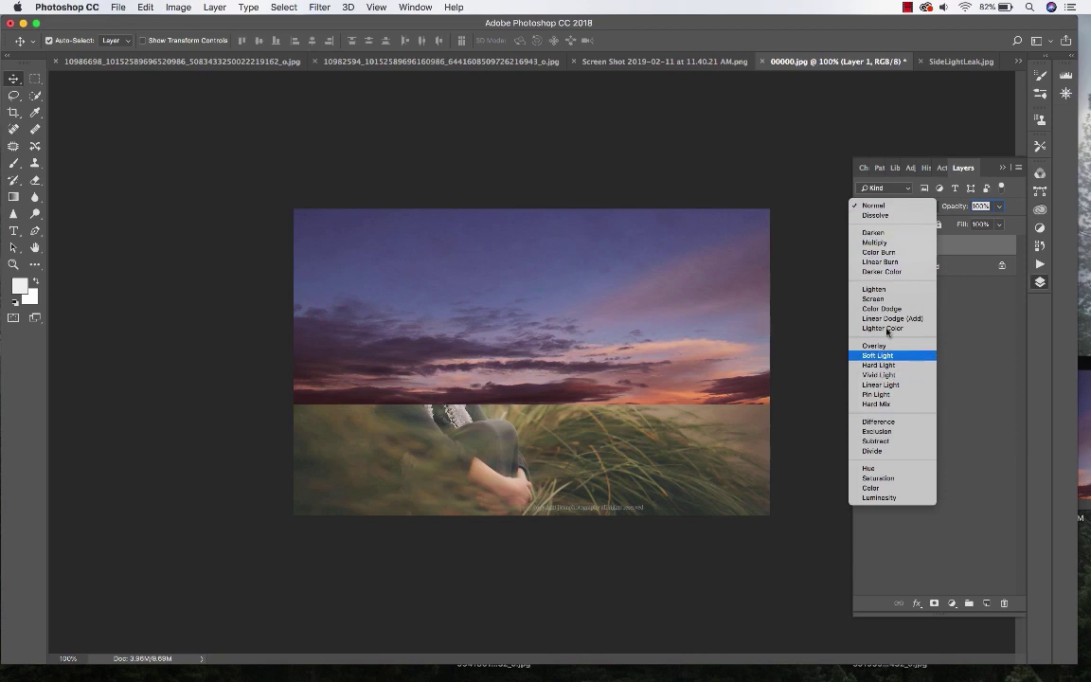
left_click(881, 243)
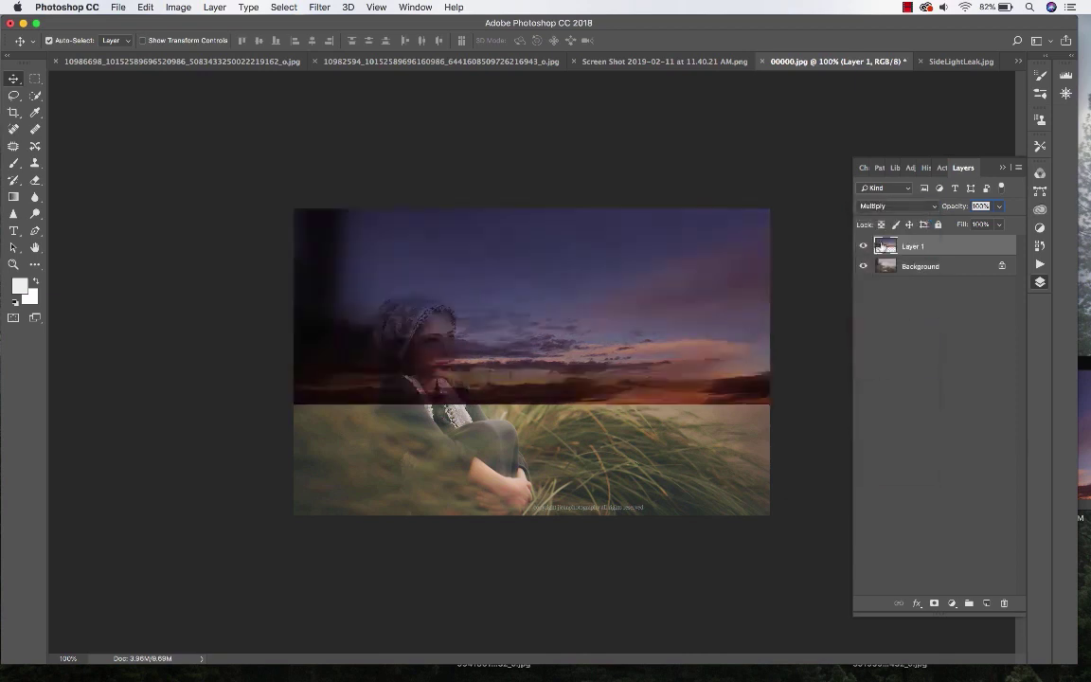
- Shift the sky layer down so its lower edge overlaps the grass, keeping it aligned with the photo's sides
mouse_move(625, 359)
left_mouse_down()
mouse_move(627, 215)
mouse_move(614, 319)
mouse_move(626, 386)
mouse_move(618, 365)
mouse_move(633, 360)
mouse_move(628, 412)
mouse_move(621, 374)
left_mouse_up()
left_click_drag(365, 317, 346, 336)
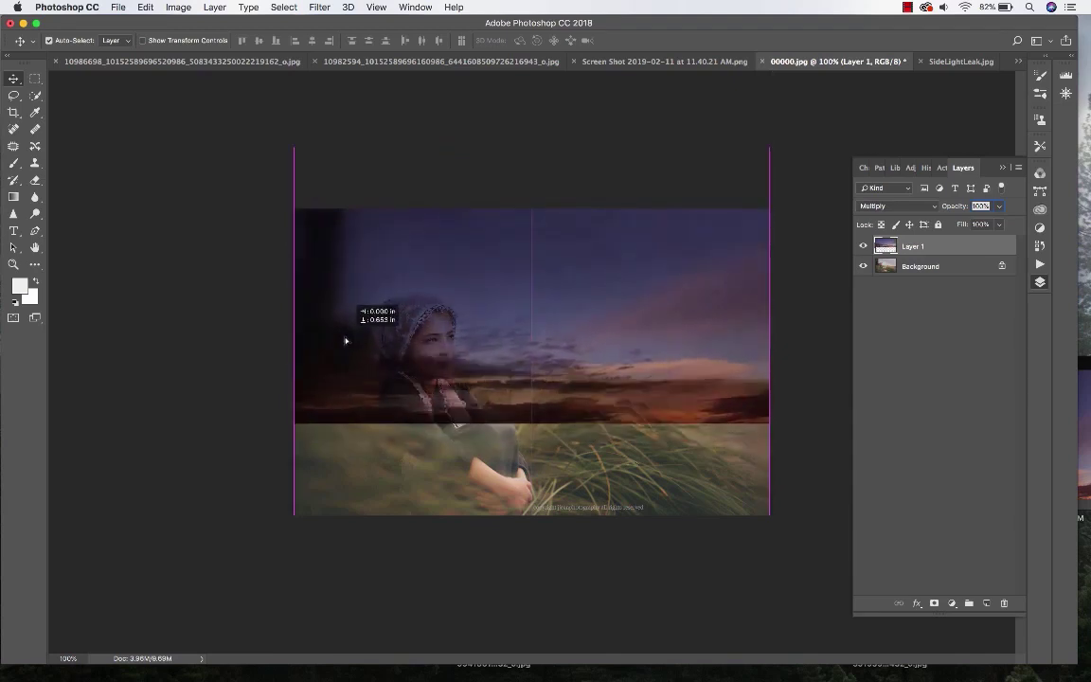
left_click_drag(629, 407, 718, 391)
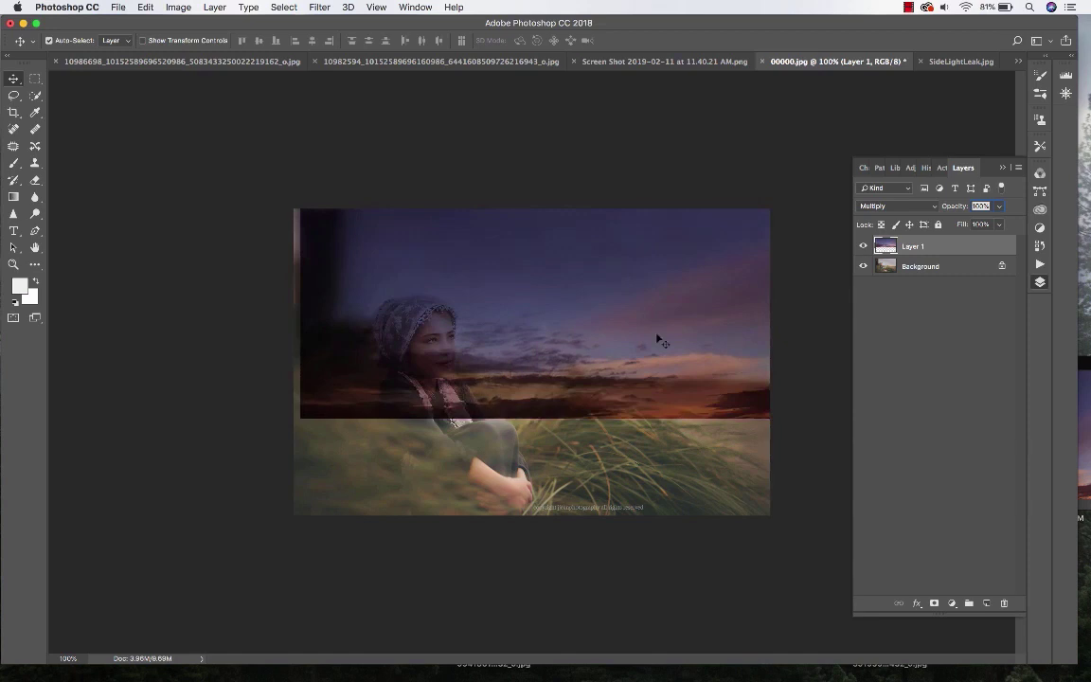
left_click_drag(462, 322, 455, 322)
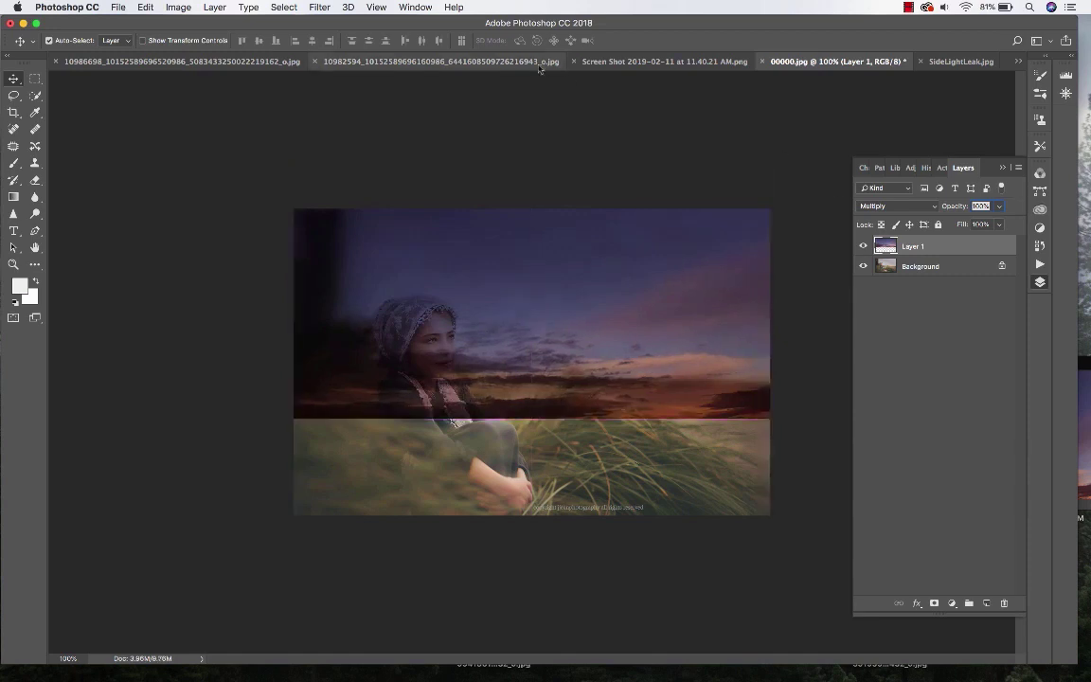
- Apply a Gaussian Blur with an 8.0 pixel radius to the sky layer
left_click(332, 8)
mouse_move(398, 161)
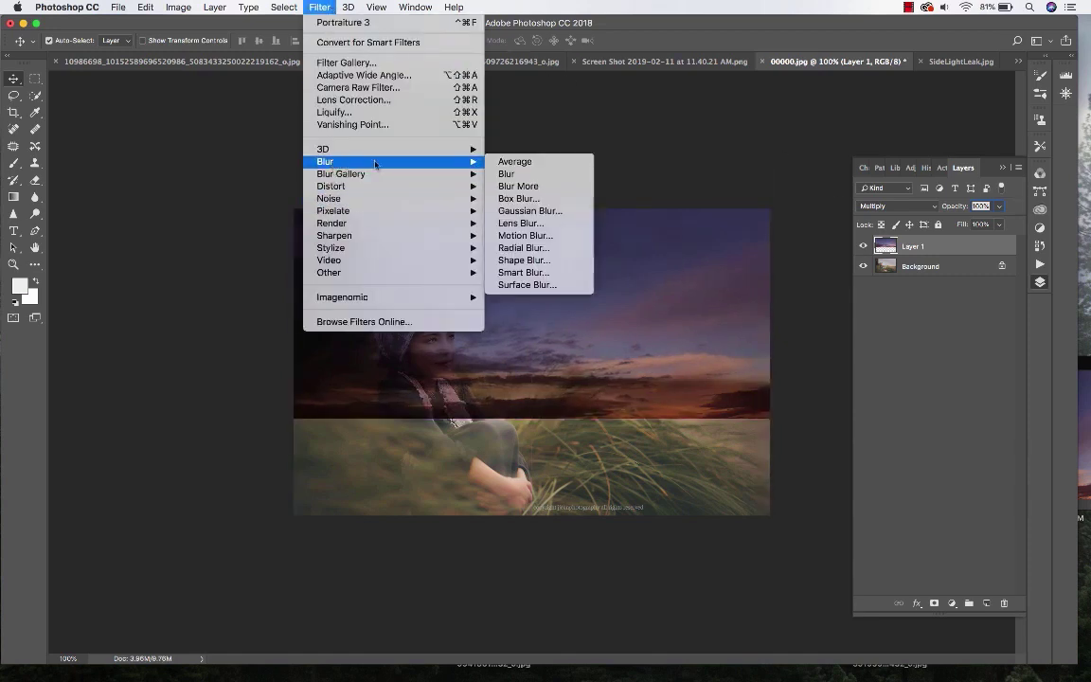
left_click(557, 219)
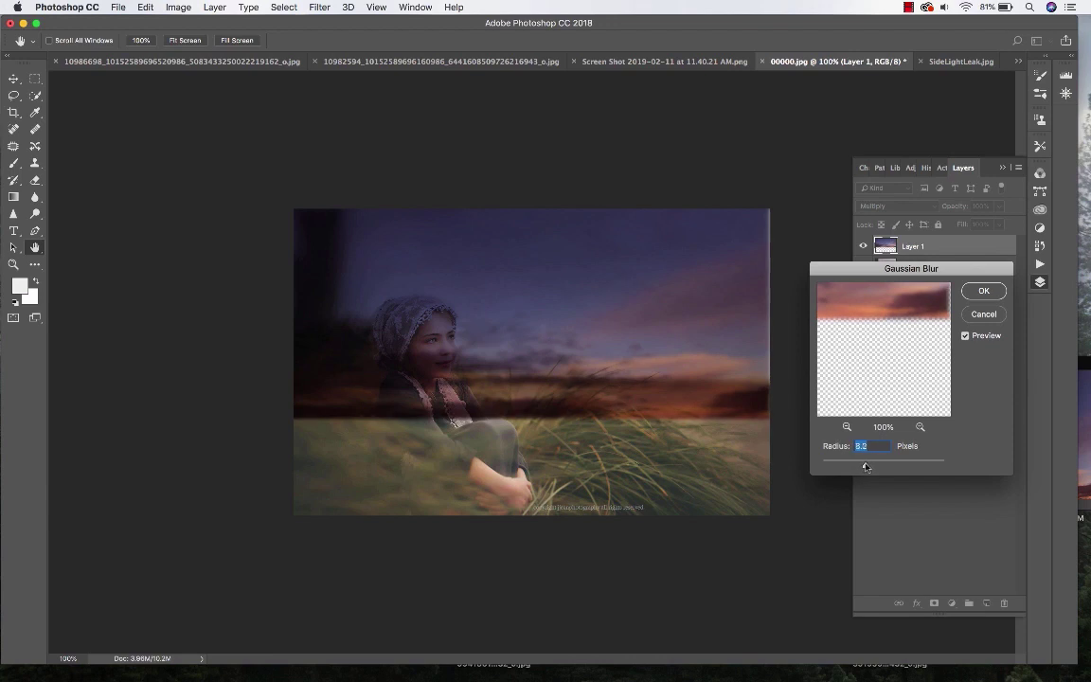
left_click(982, 291)
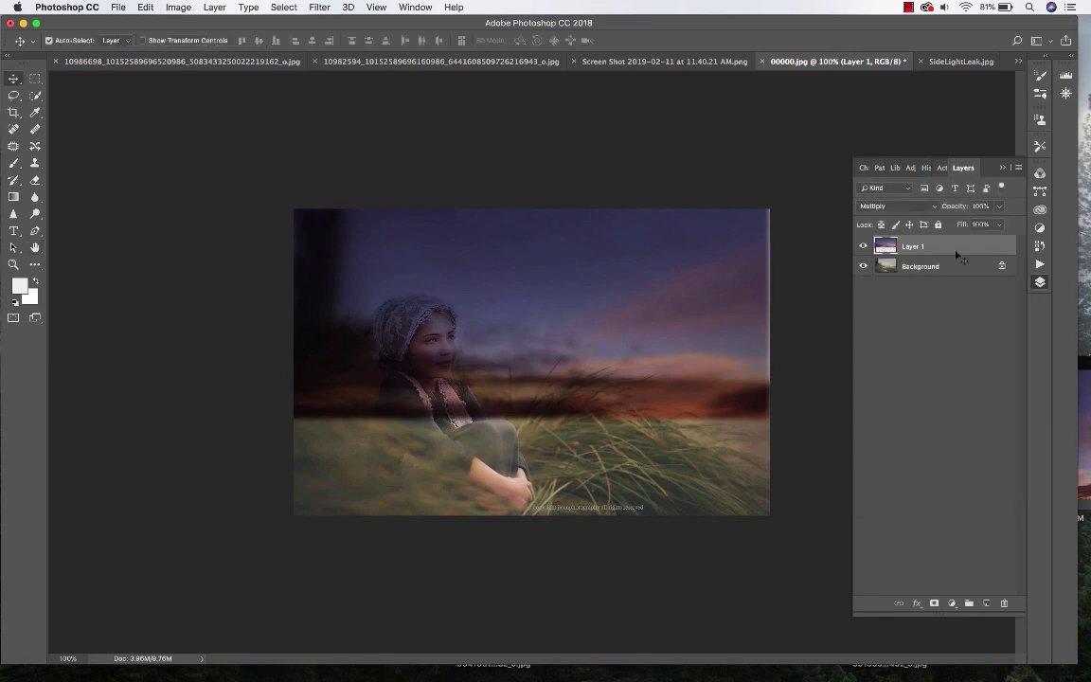
- Free Transform the blurred sky layer slightly larger, about 101% wide and 102% high, so its soft right edge extends beyond the photo
left_click(145, 7)
left_click(204, 280)
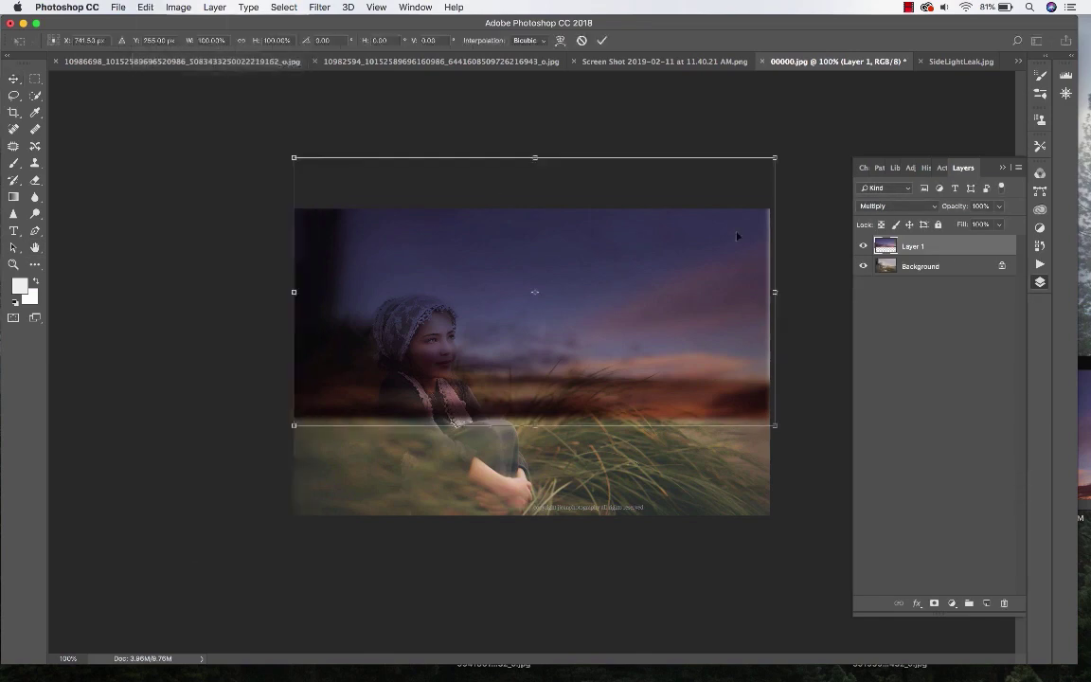
left_click_drag(776, 156, 778, 152)
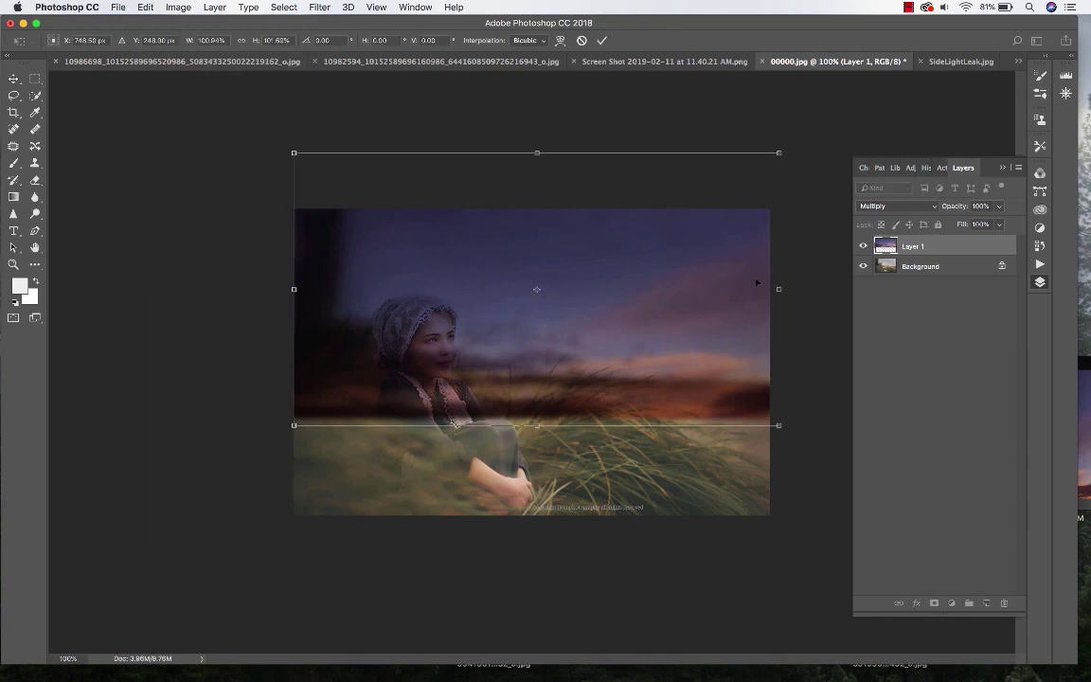
key("Return")
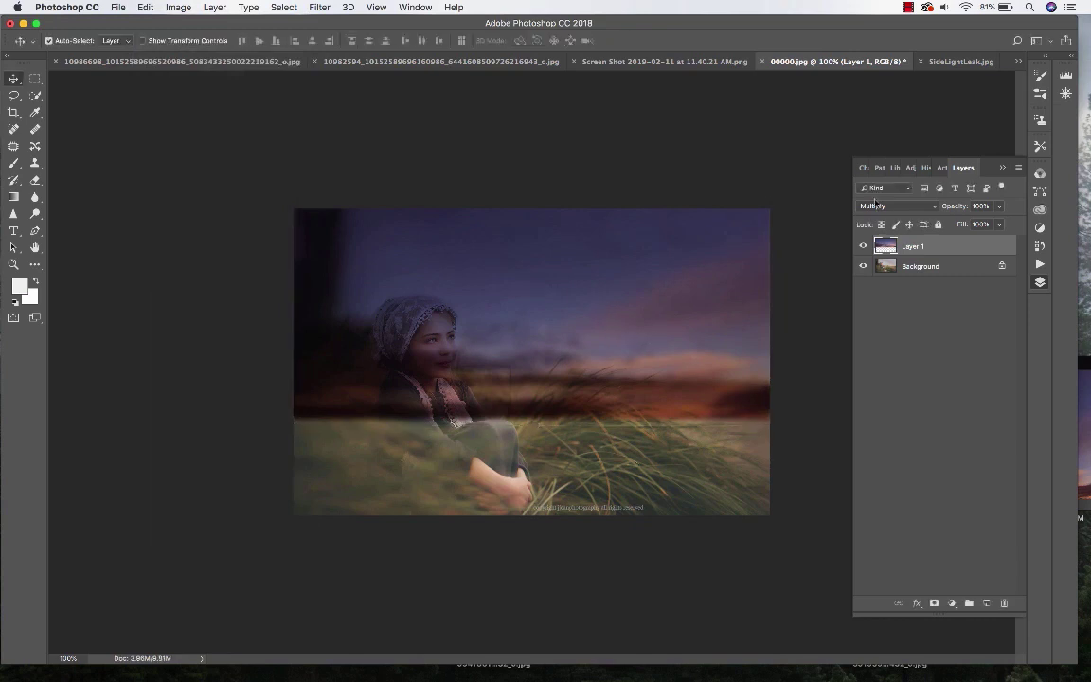
- Lower the sky layer's opacity to 76% and activate the Eraser tool
left_click(998, 205)
left_click_drag(996, 222, 984, 221)
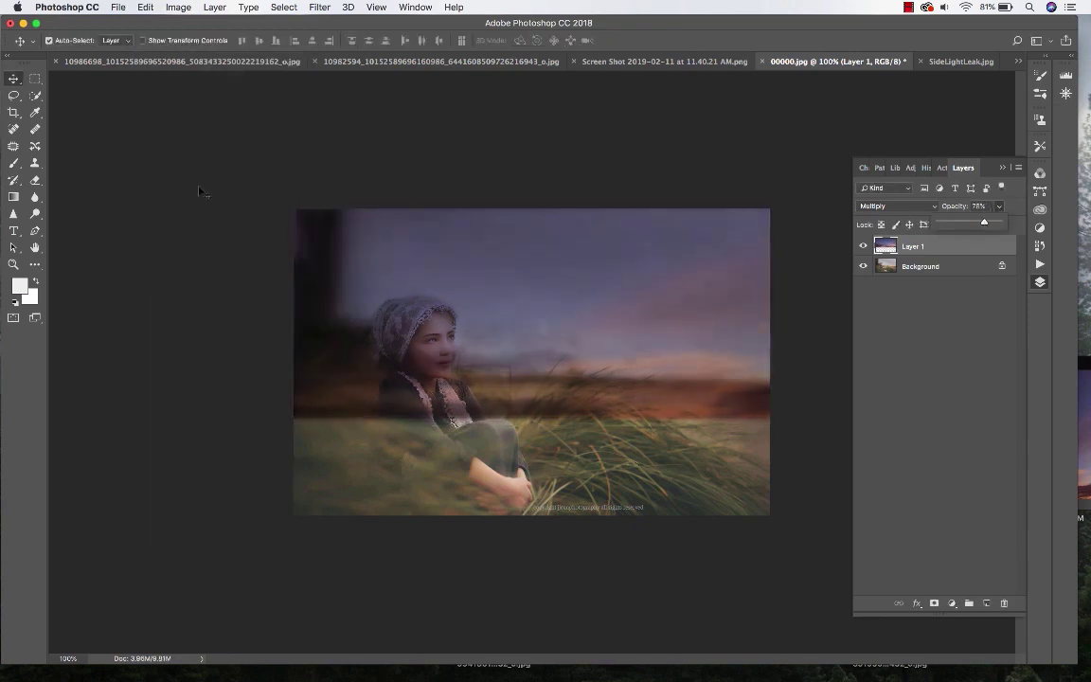
key("e")
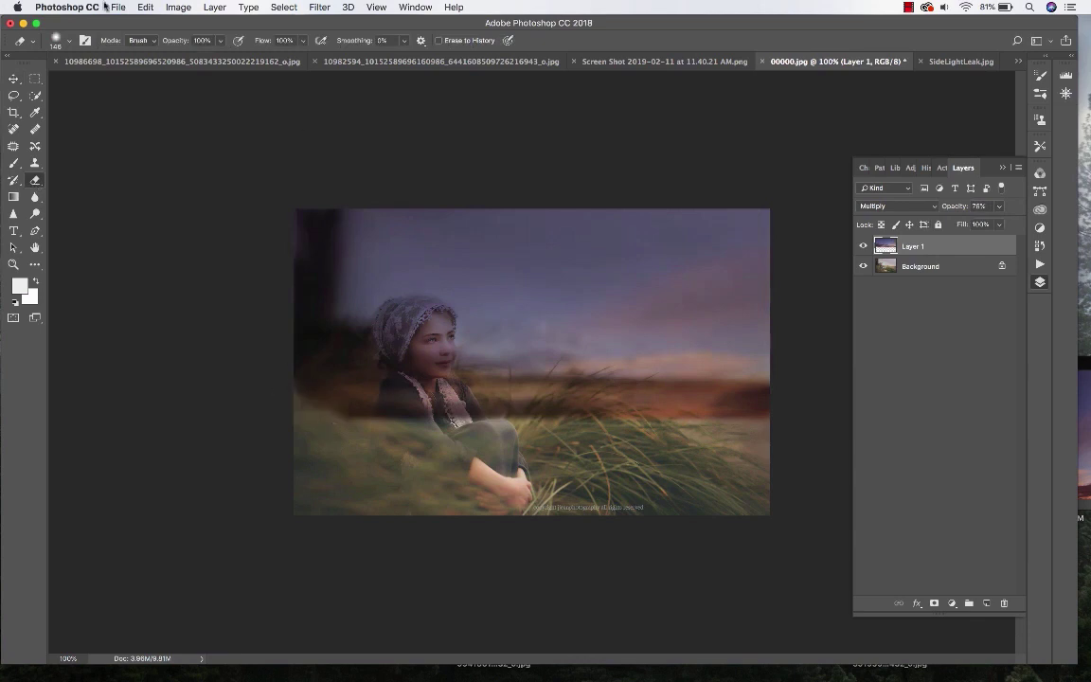
- Add a layer mask to the sky layer
left_click(140, 8)
left_click(152, 23)
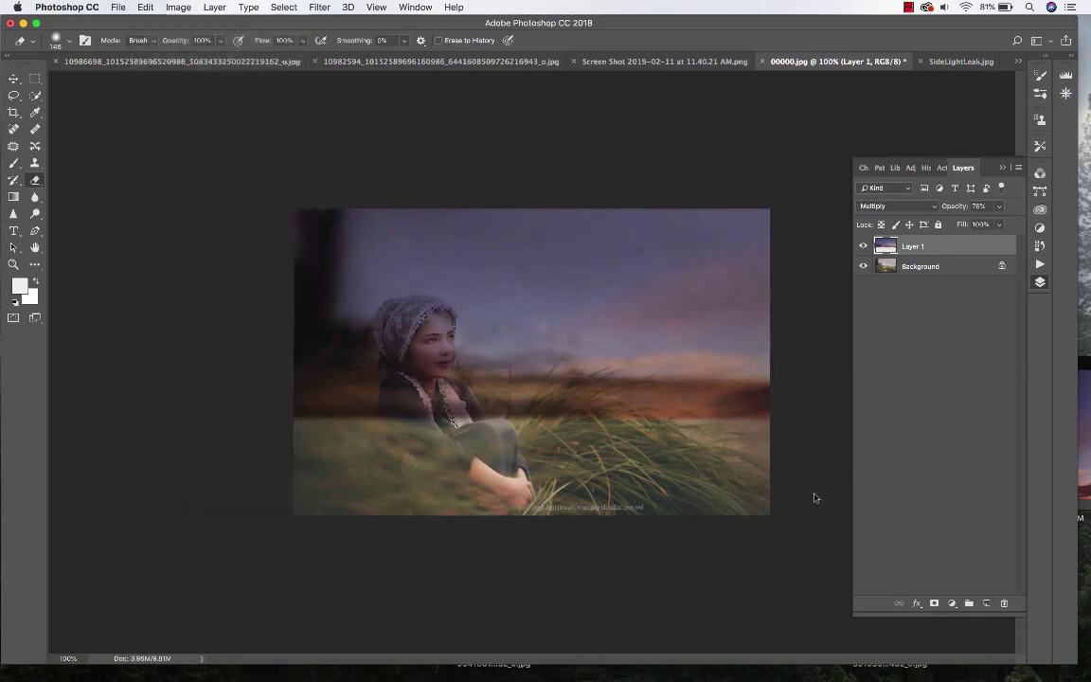
left_click(935, 604)
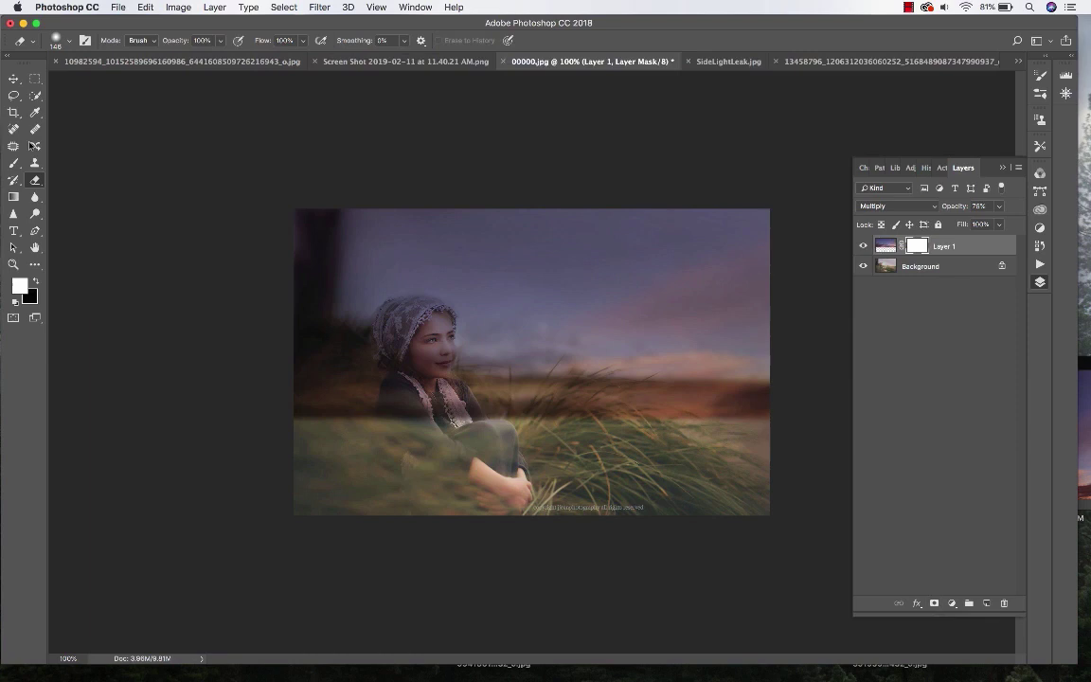
- With a 268 px soft round brush, paint black on the sky layer's mask over the grass and the girl to reveal them
key("b")
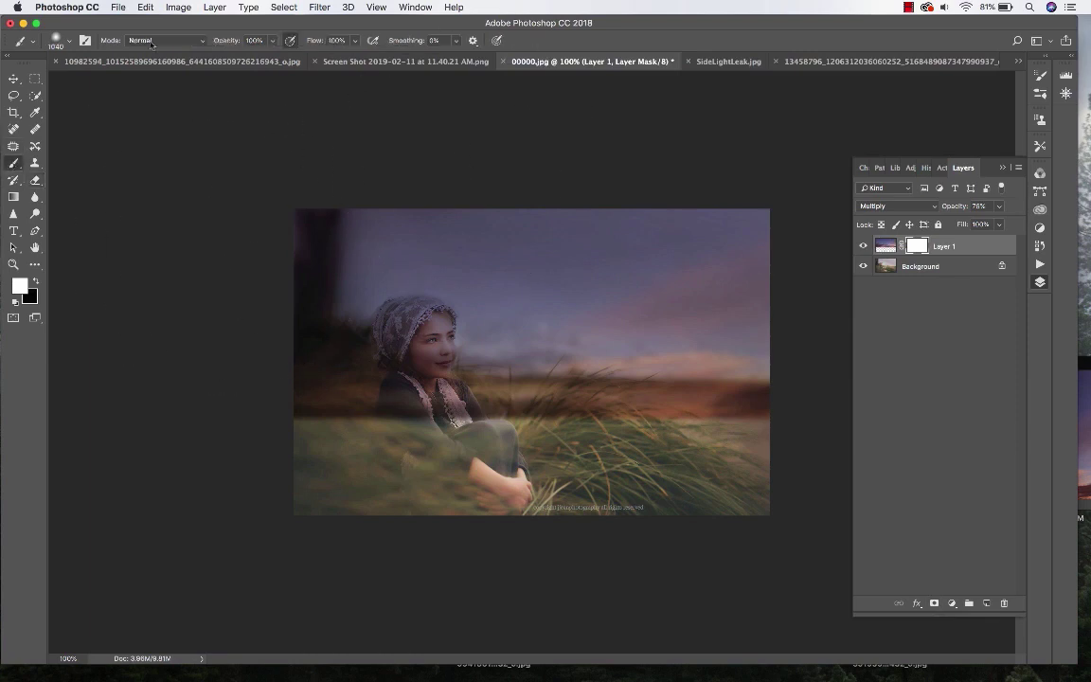
left_click(58, 40)
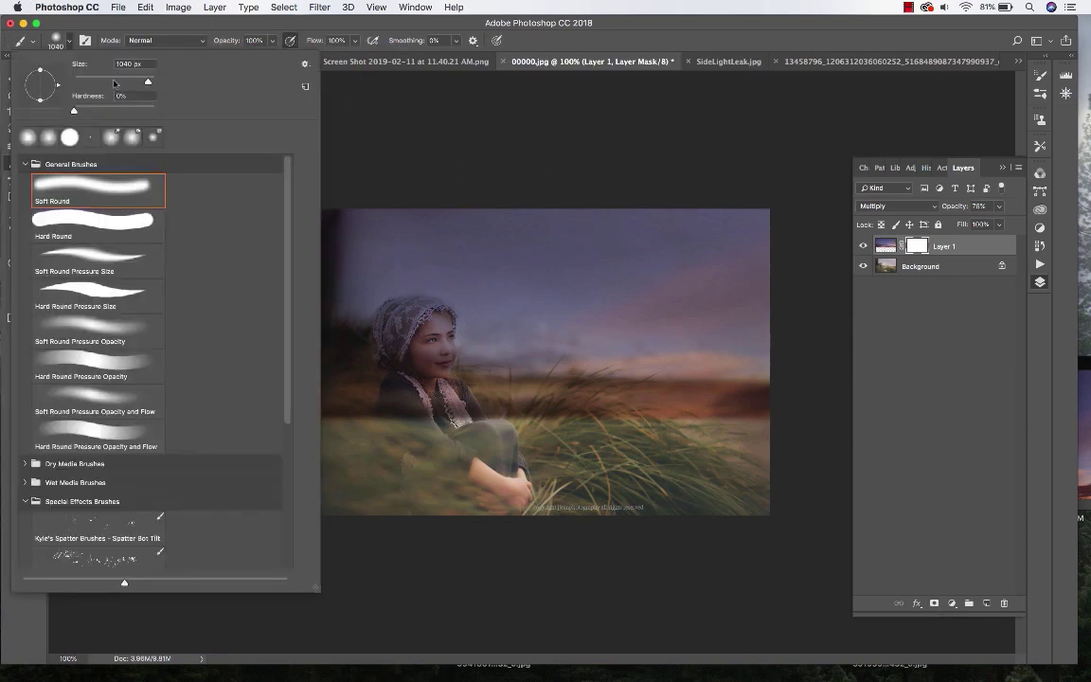
left_click_drag(146, 81, 137, 82)
mouse_move(403, 405)
left_mouse_down()
mouse_move(300, 417)
mouse_move(318, 419)
mouse_move(322, 383)
mouse_move(389, 428)
mouse_move(597, 440)
left_mouse_up()
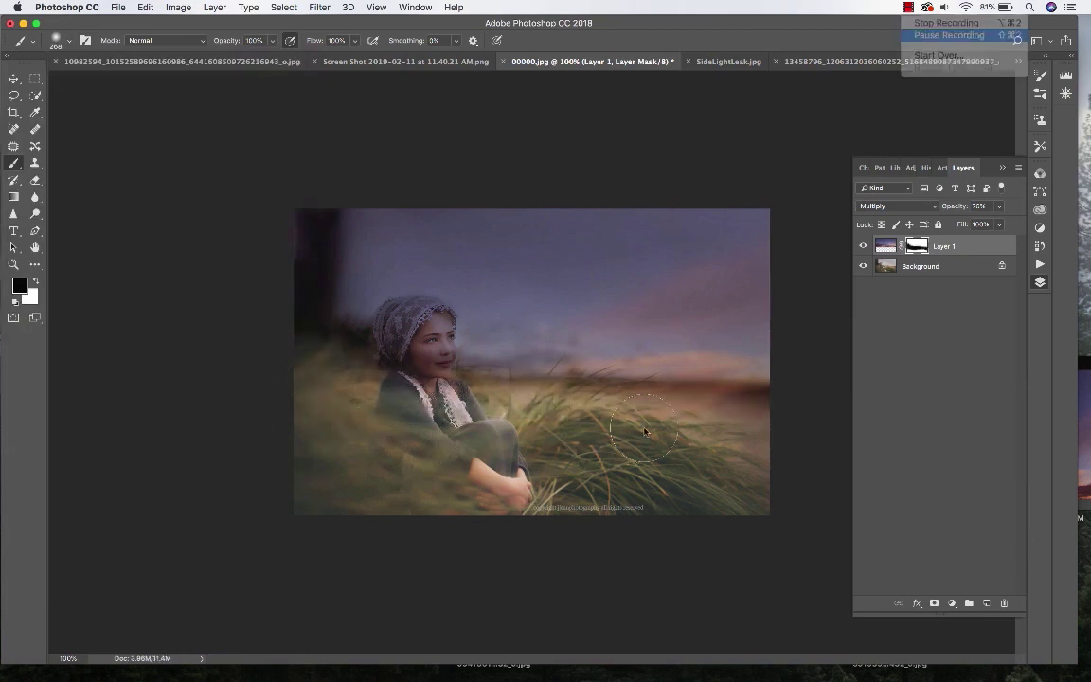
left_click_drag(597, 435, 750, 441)
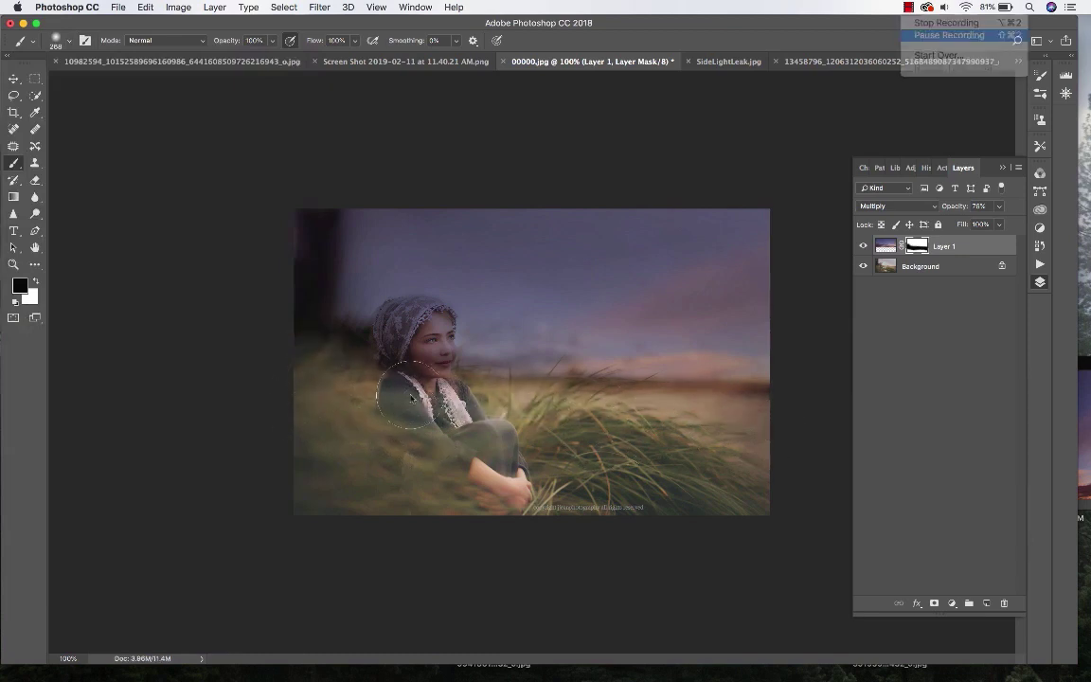
mouse_move(411, 398)
left_mouse_down()
mouse_move(418, 353)
mouse_move(416, 397)
mouse_move(396, 358)
mouse_move(357, 373)
left_mouse_up()
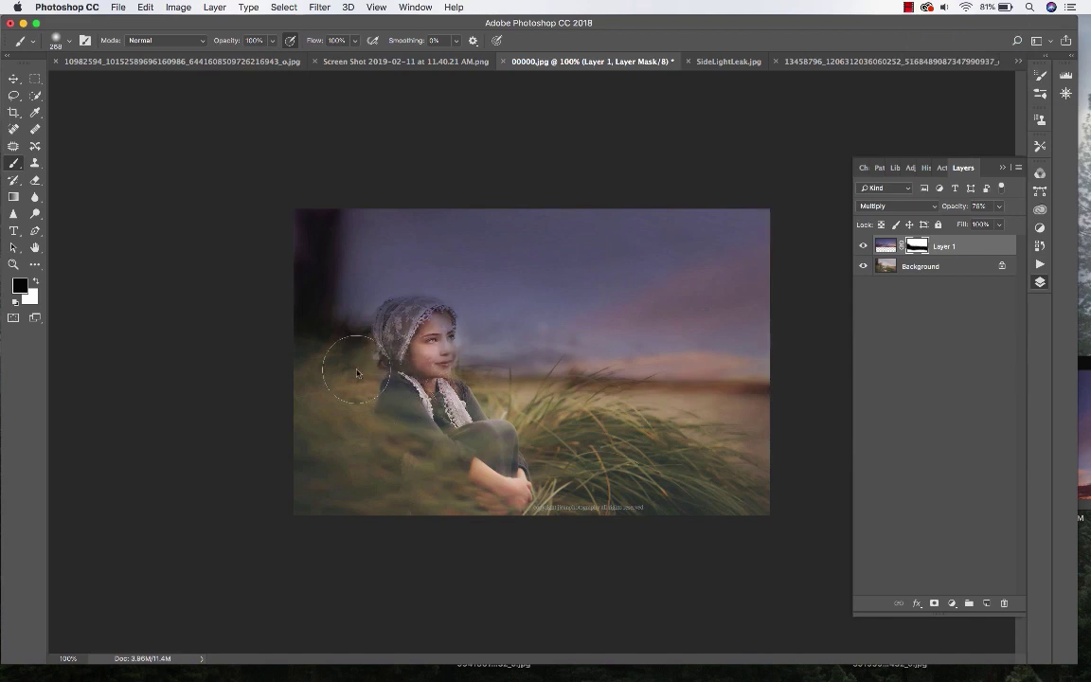
- Soften the mask over the grass and around the girl with a black brush at 35% opacity and 412 px
left_click(273, 41)
left_click_drag(273, 56, 234, 59)
left_click(62, 40)
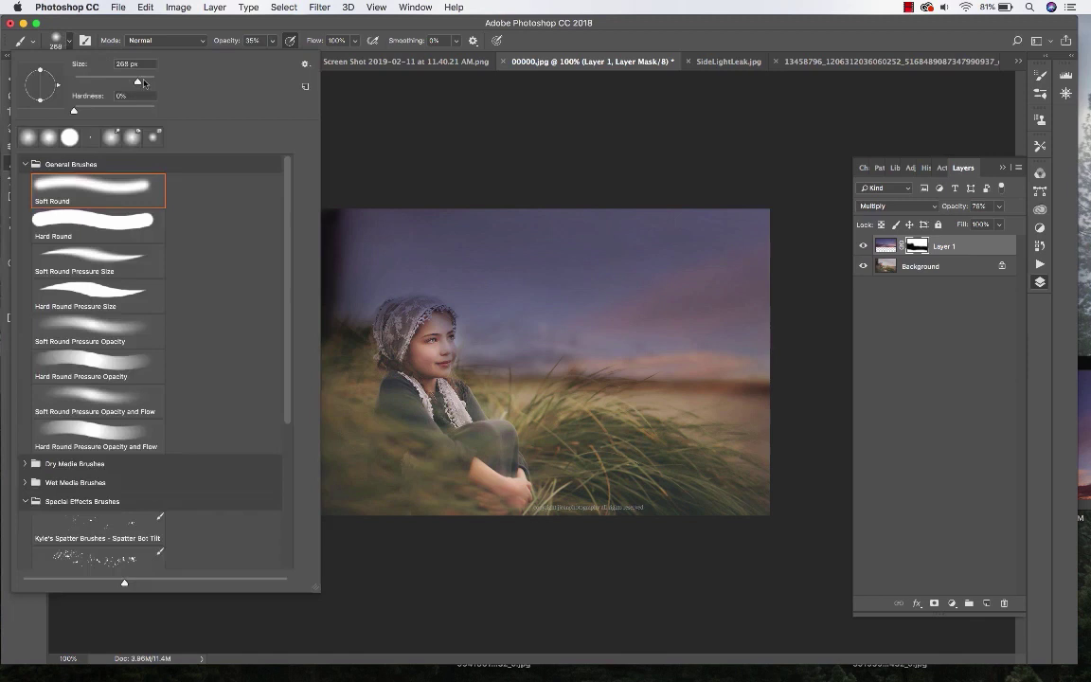
left_click(143, 82)
mouse_move(701, 436)
left_mouse_down()
mouse_move(406, 402)
mouse_move(762, 425)
left_mouse_up()
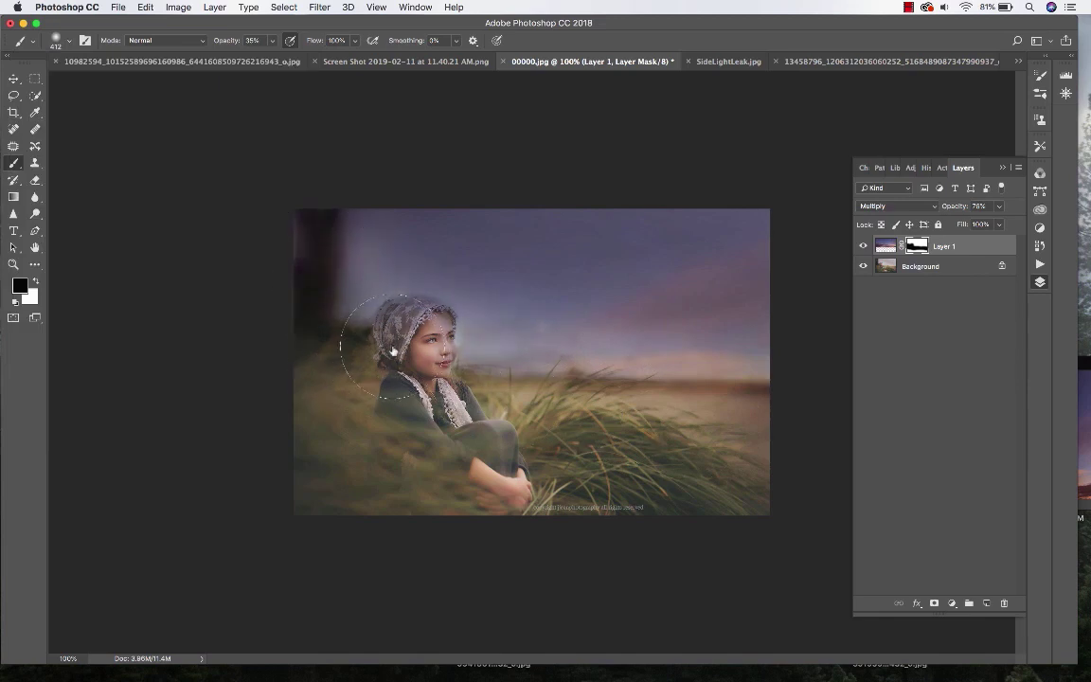
- Lightly mask the sky beside the tree and above the girl's head with a 444 px brush at 16% opacity
left_click(273, 41)
left_click_drag(272, 56, 261, 56)
left_click(55, 44)
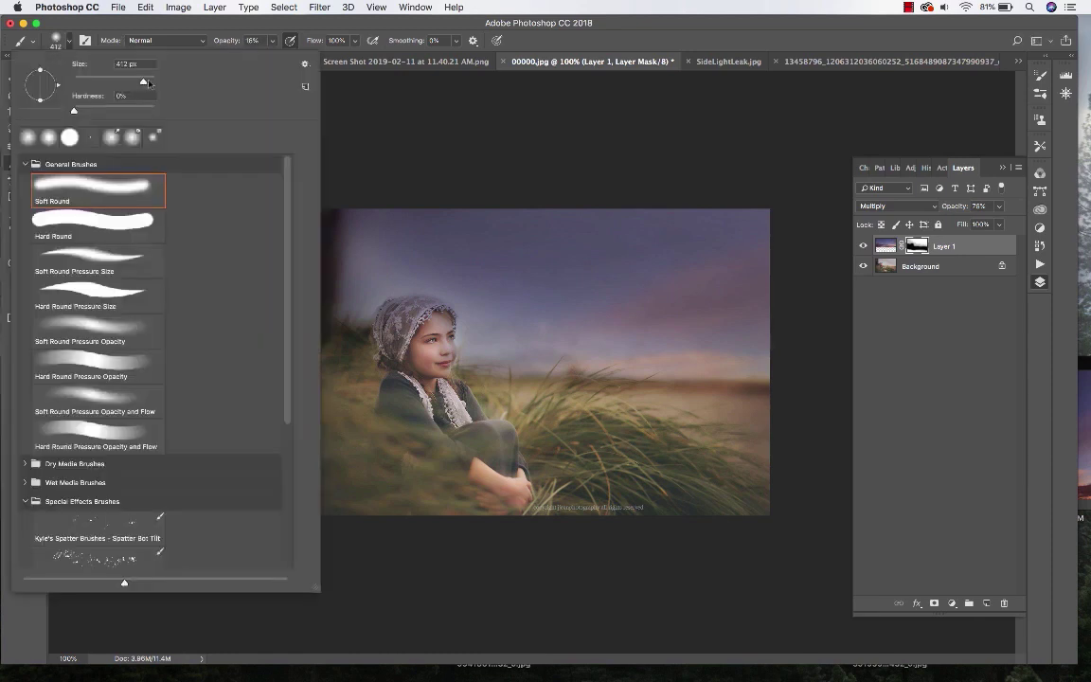
left_click_drag(143, 81, 144, 81)
left_click(356, 268)
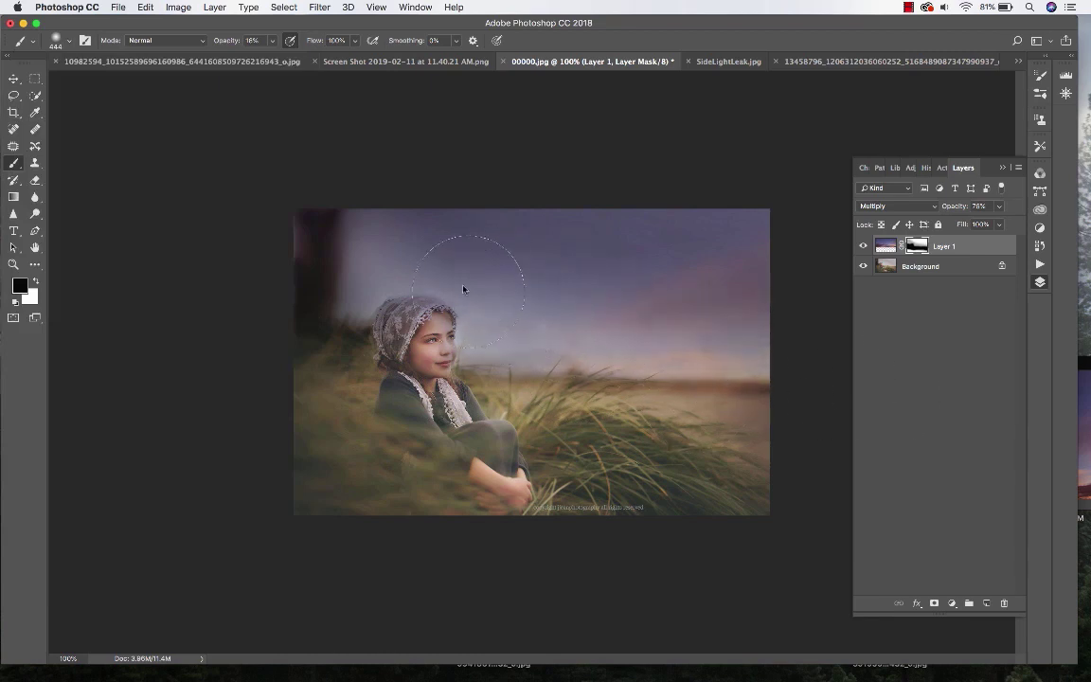
- Try the sky layer at 100% opacity and return it to 76%
left_click(998, 206)
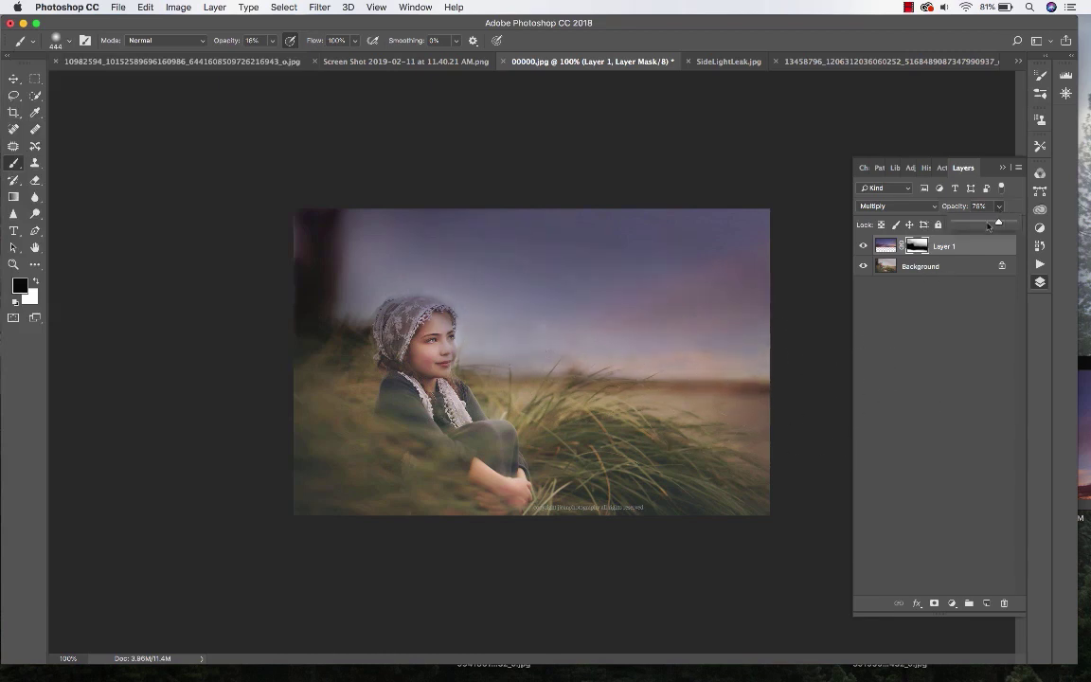
left_click_drag(999, 224, 1029, 221)
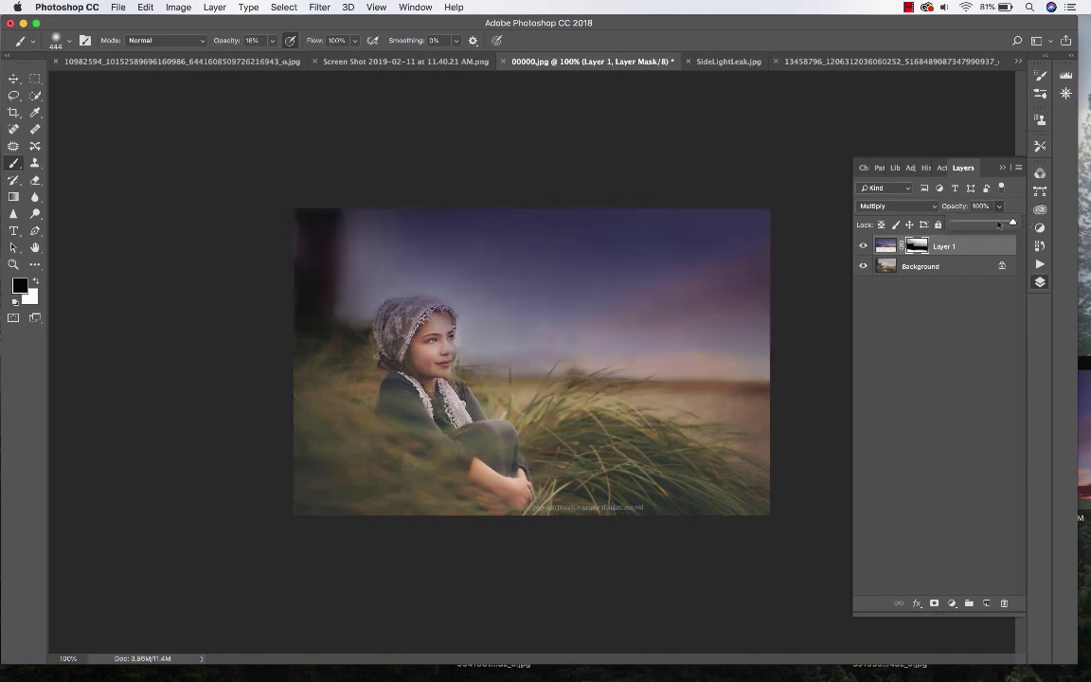
left_click(998, 223)
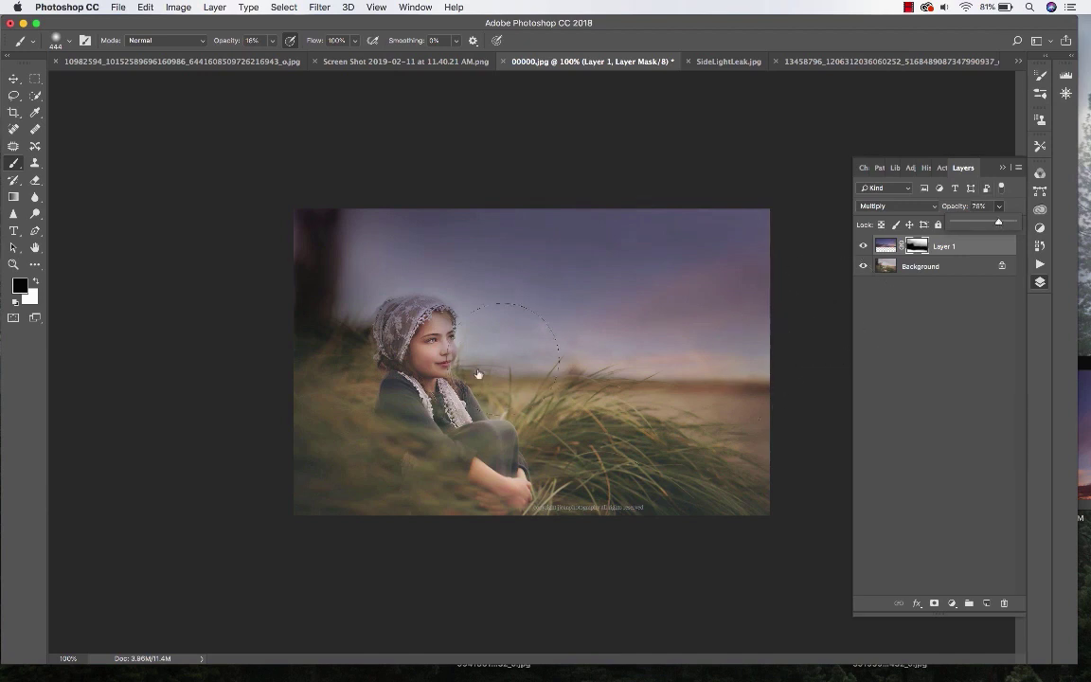
- Fade the sky a little more around the girl on the mask and lower the sky layer's opacity to 64%
left_click(422, 344)
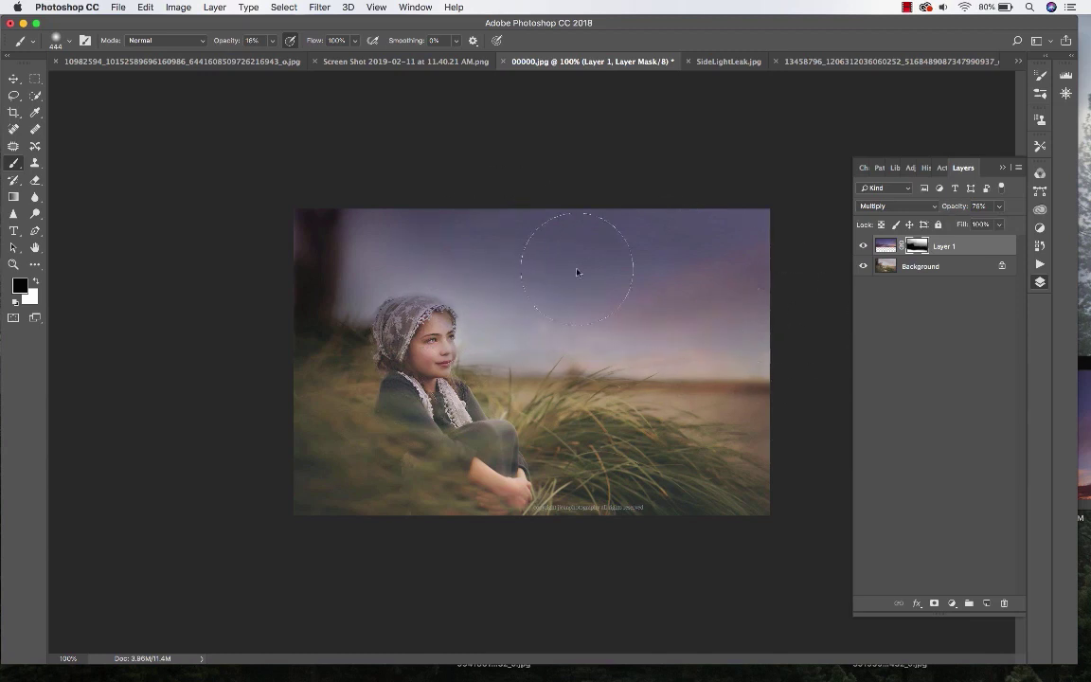
left_click(997, 207)
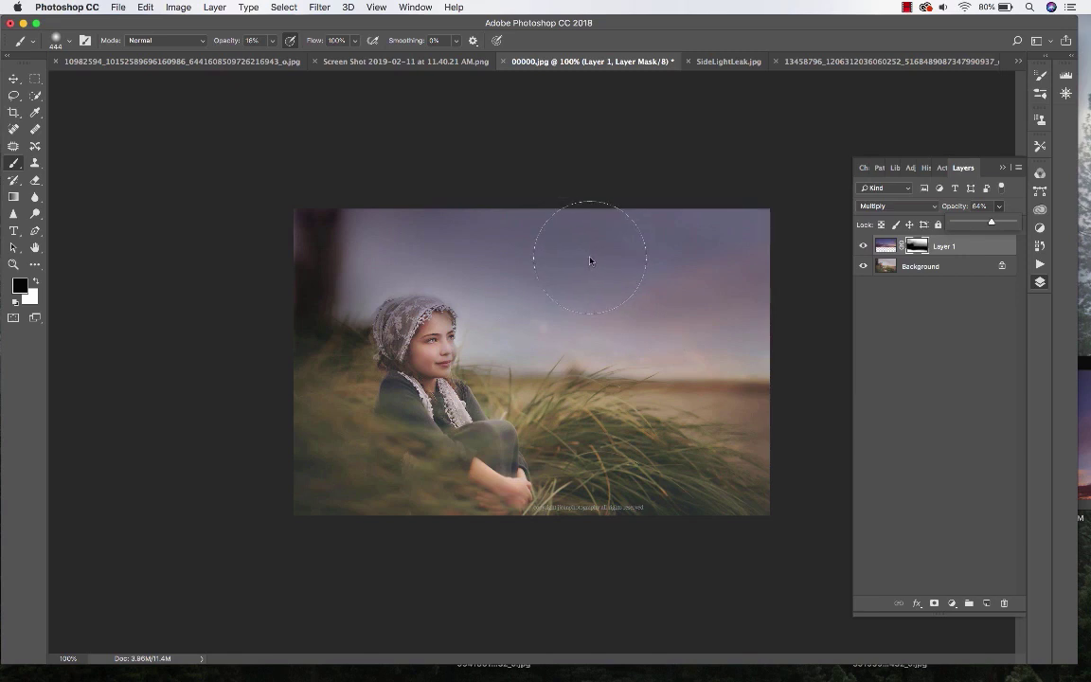
- Toggle the sky layer's visibility several times to compare the photo with and without the overlay
left_click(862, 247)
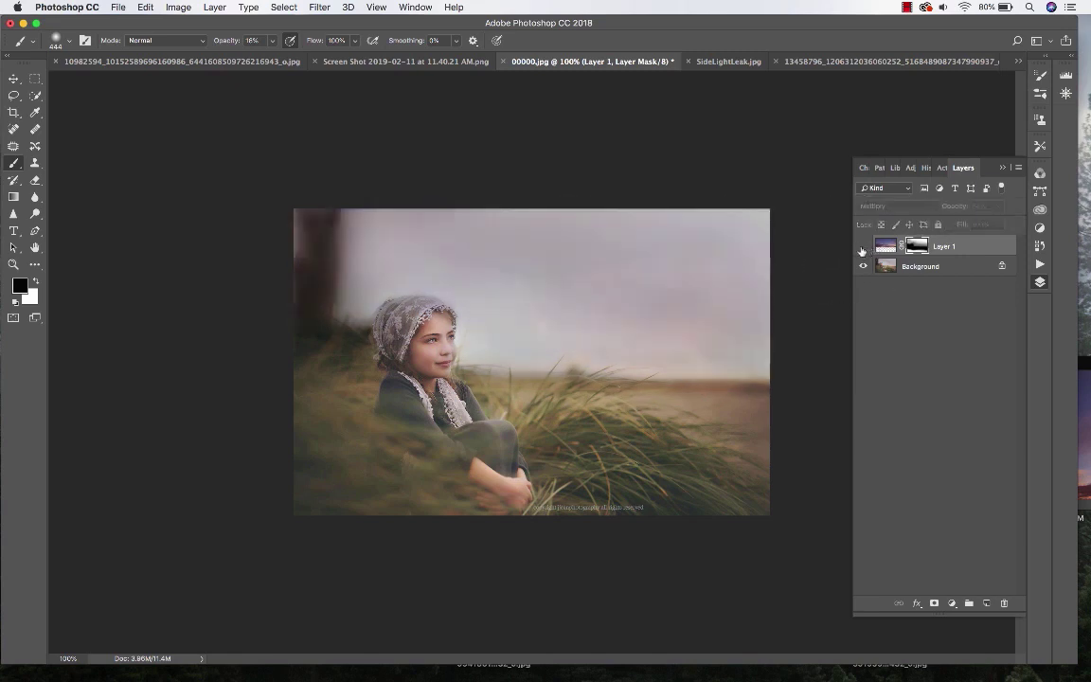
left_click(862, 247)
left_click(863, 247)
left_click(863, 247)
left_click(862, 247)
left_click(862, 247)
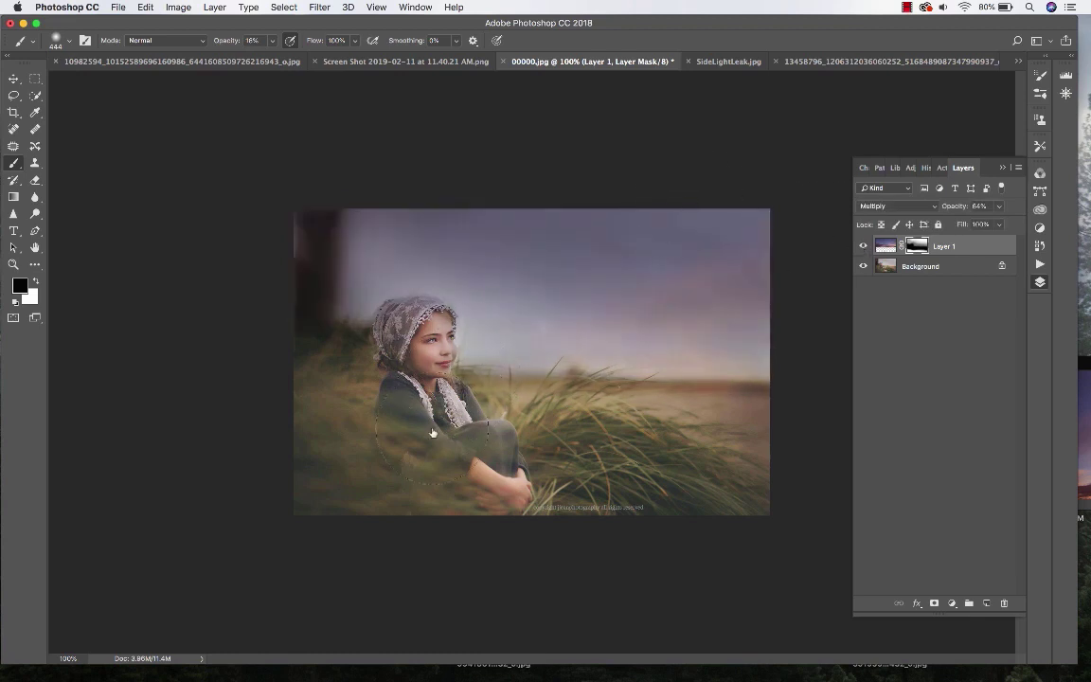
- Merge the visible layers into the background and run the Simple action from the JeansClassicColorCollection set
left_click(212, 6)
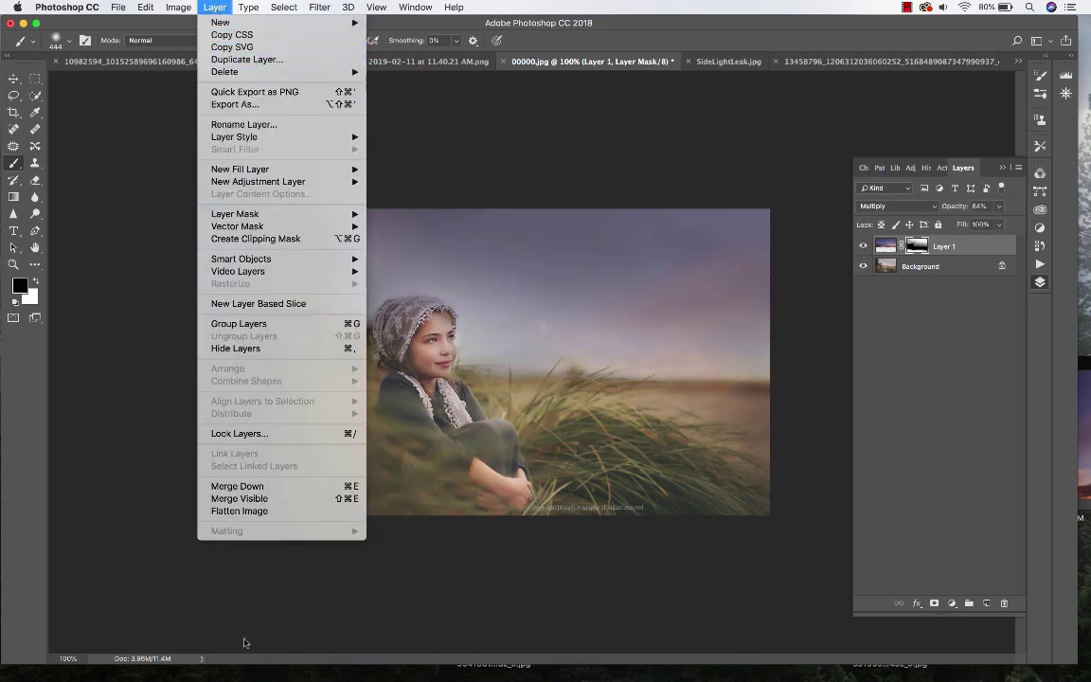
left_click(240, 509)
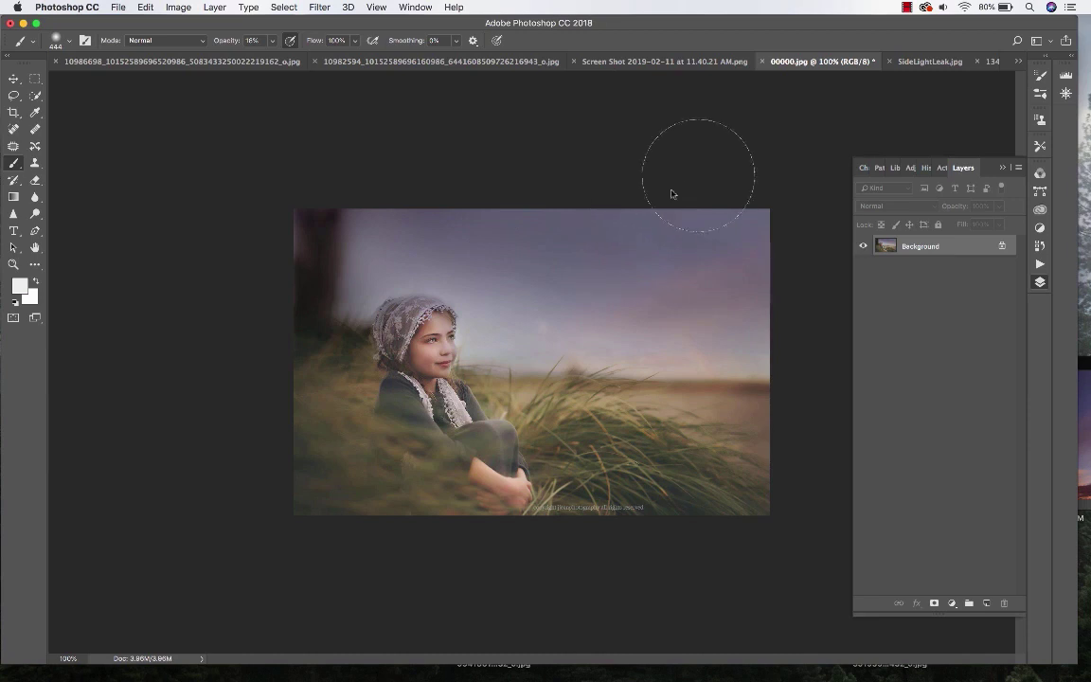
left_click(941, 168)
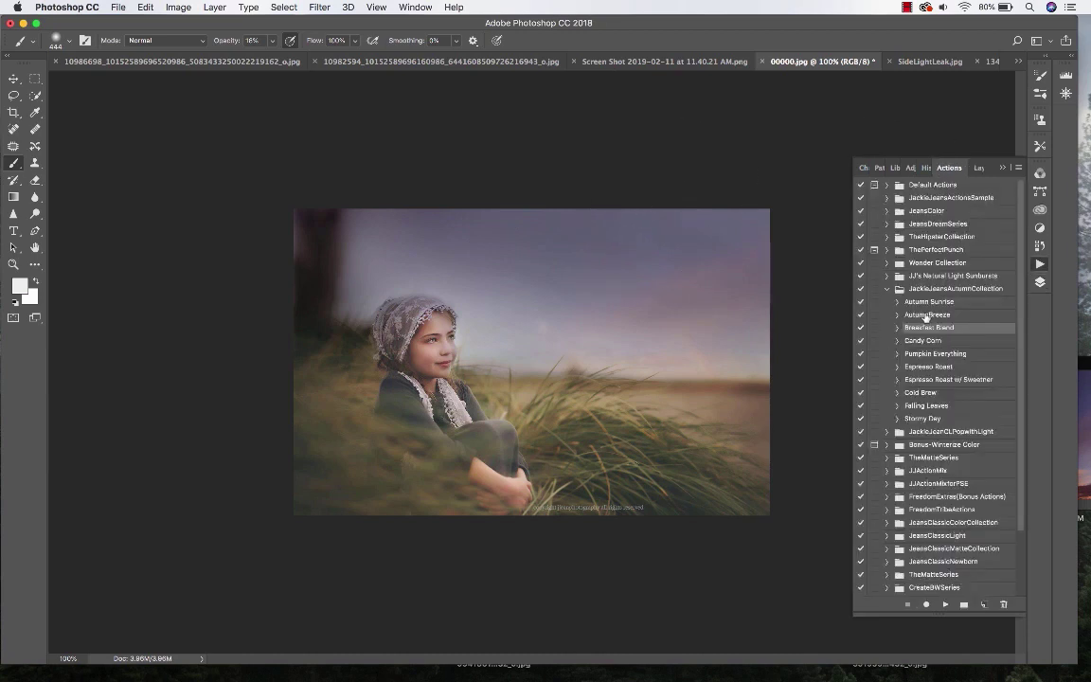
left_click(886, 287)
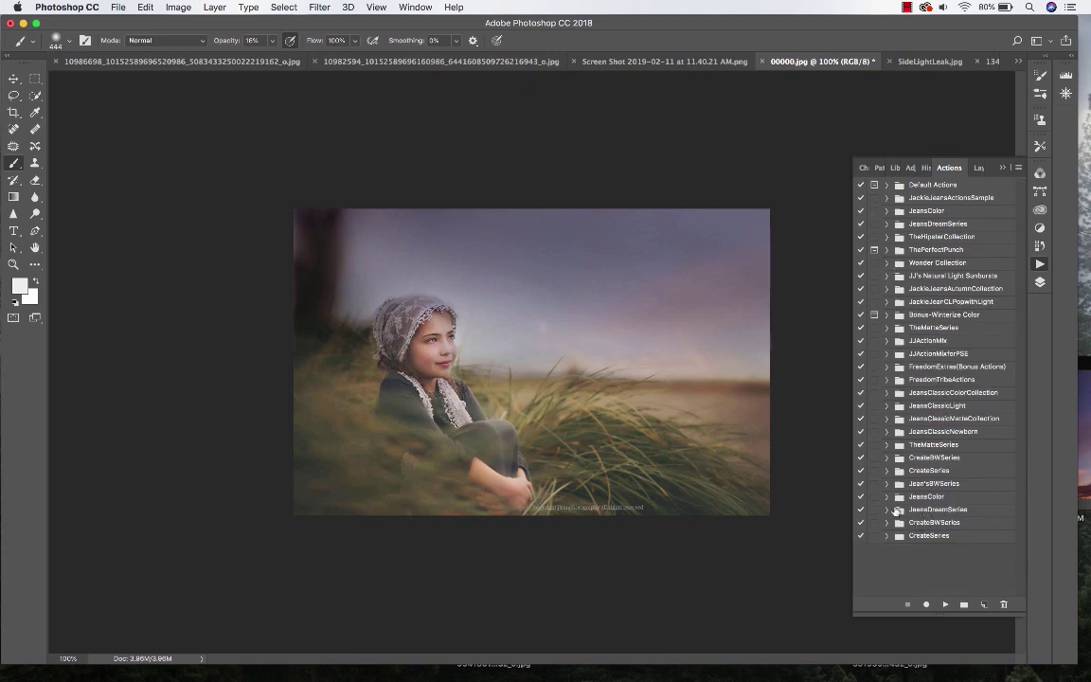
left_click(886, 392)
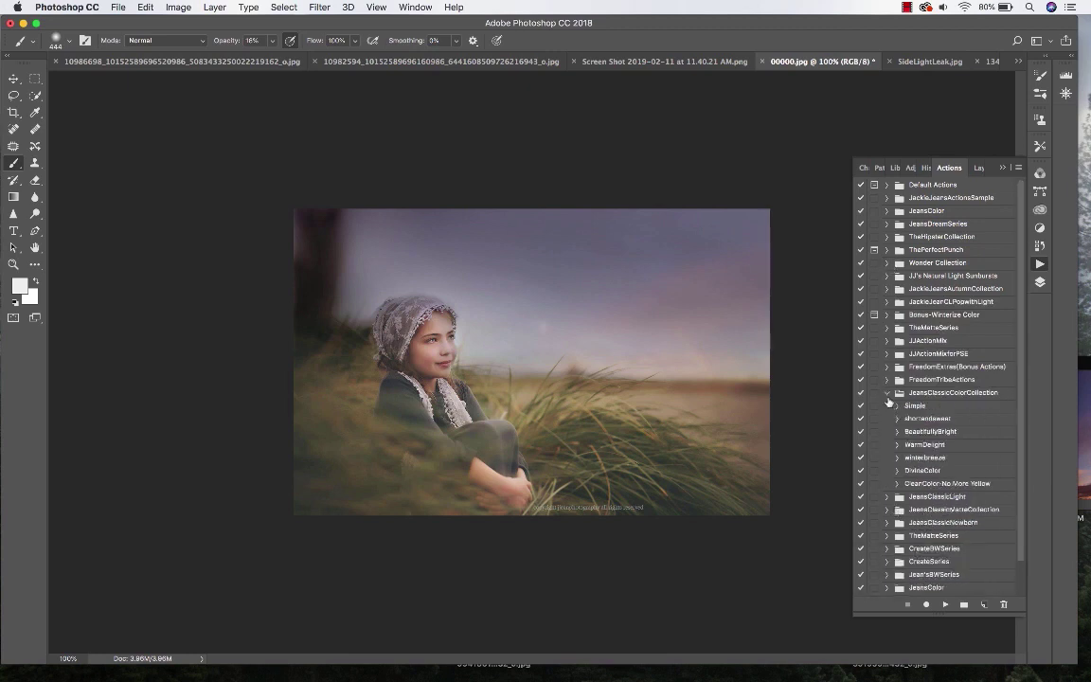
left_click(943, 604)
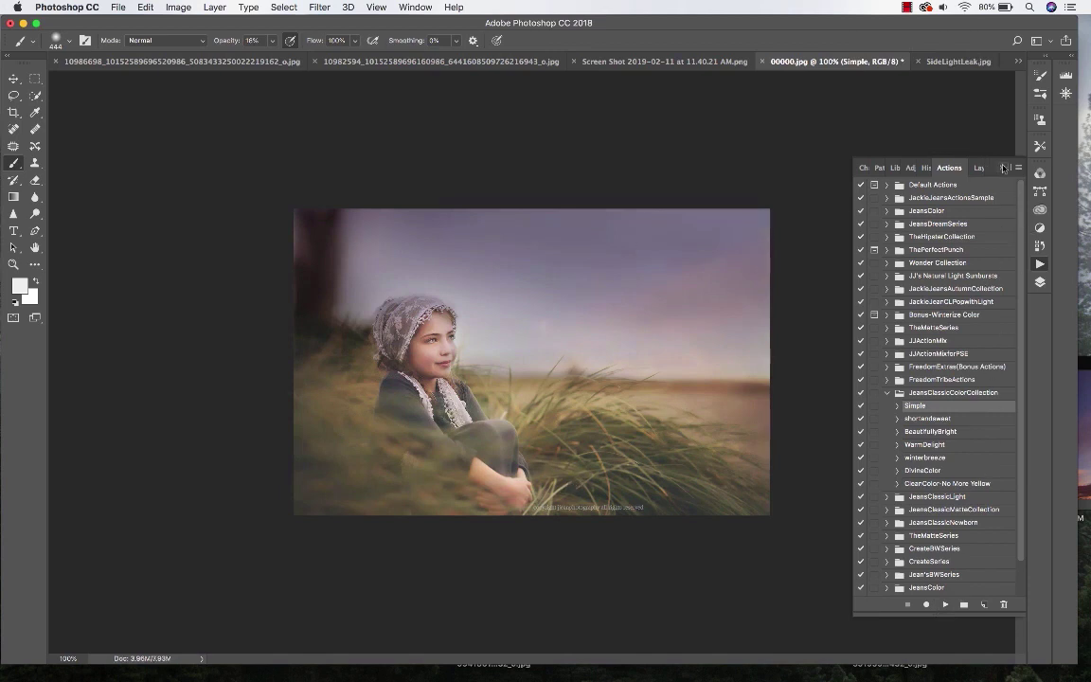
- Toggle the Simple group's visibility to compare the photo before and after the action
left_click(1040, 264)
left_click(1040, 281)
left_click(862, 243)
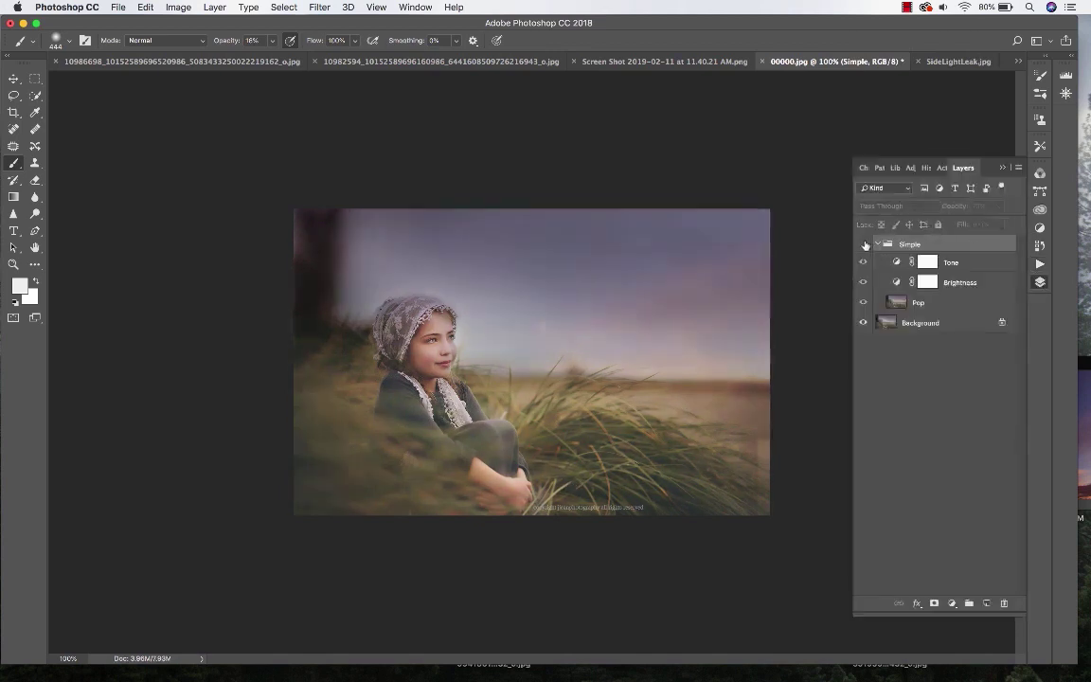
left_click(862, 243)
left_click(862, 244)
left_click(863, 243)
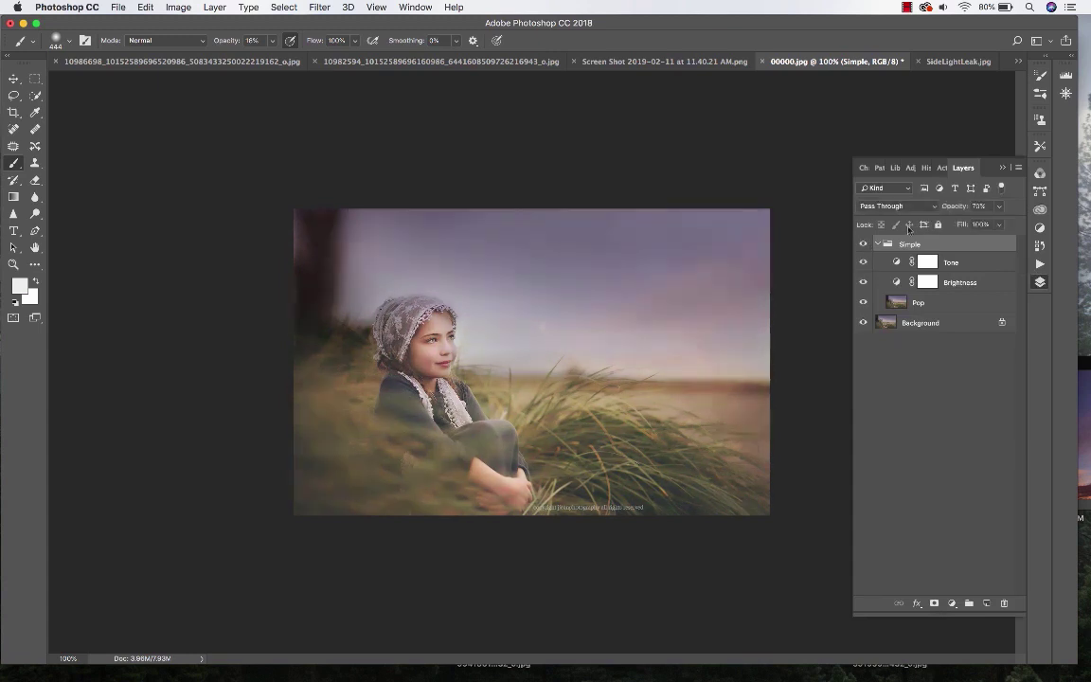
- Compare the edits by switching between Snapshot 2 and Snapshot 3 in the photo's history
left_click(1001, 168)
left_click(1039, 245)
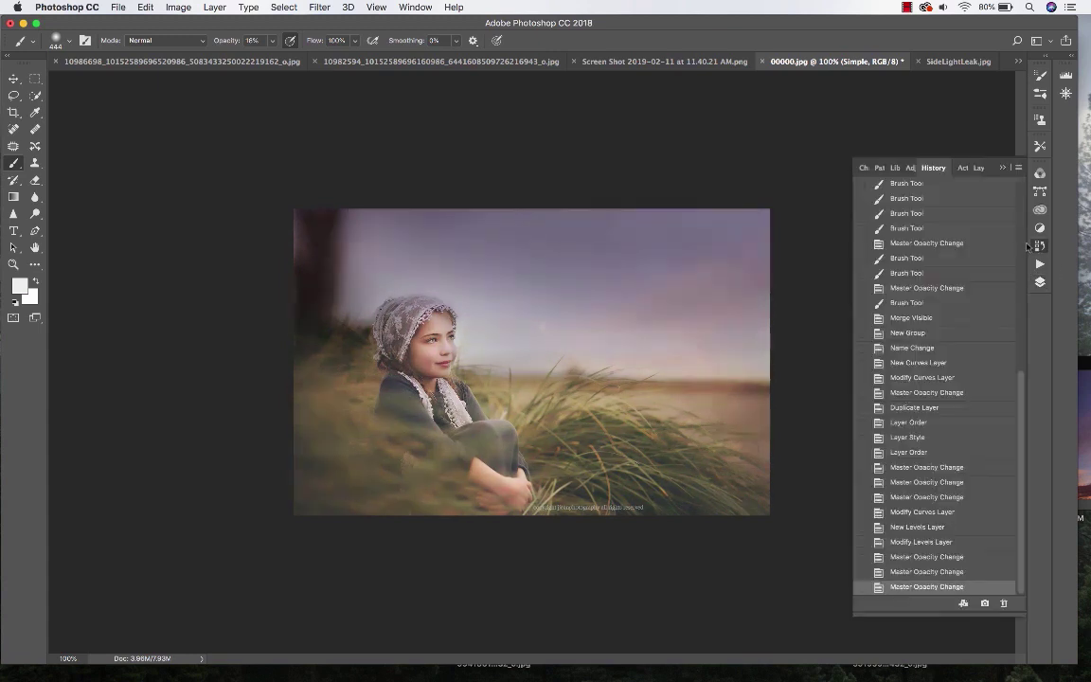
scroll(975, 473, "up", 10)
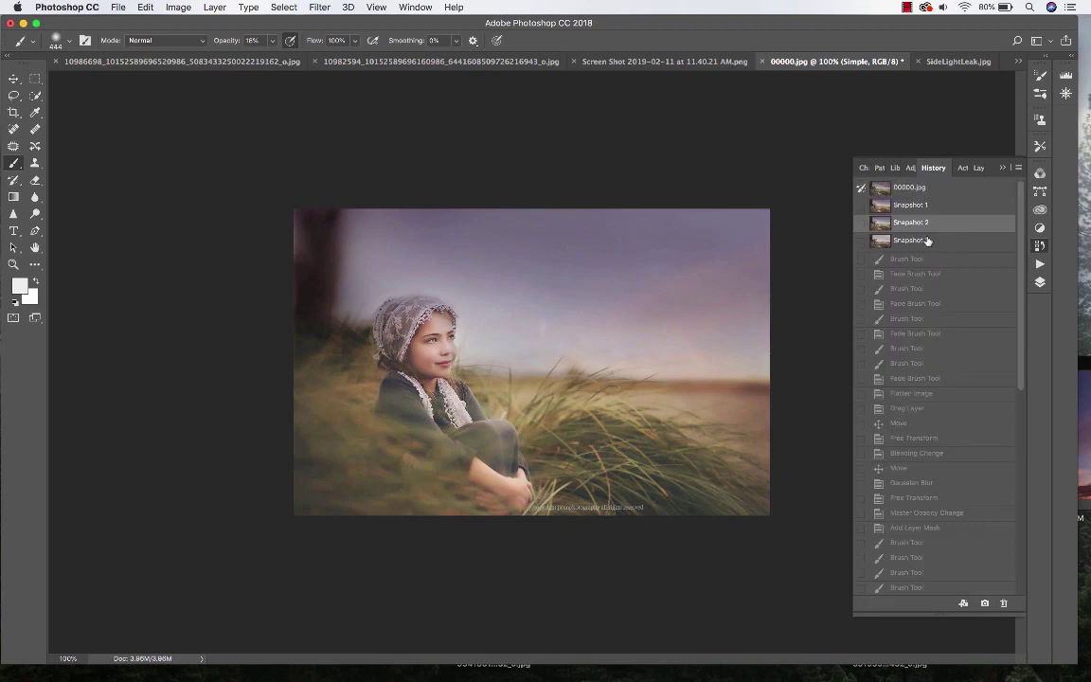
left_click(928, 241)
left_click(931, 222)
left_click(925, 241)
left_click(928, 225)
left_click(932, 240)
left_click(936, 222)
- Bring the SideLightLeak overlay into the laughing girl's photo as a new layer, lined up with the photo's left edge
left_click(957, 68)
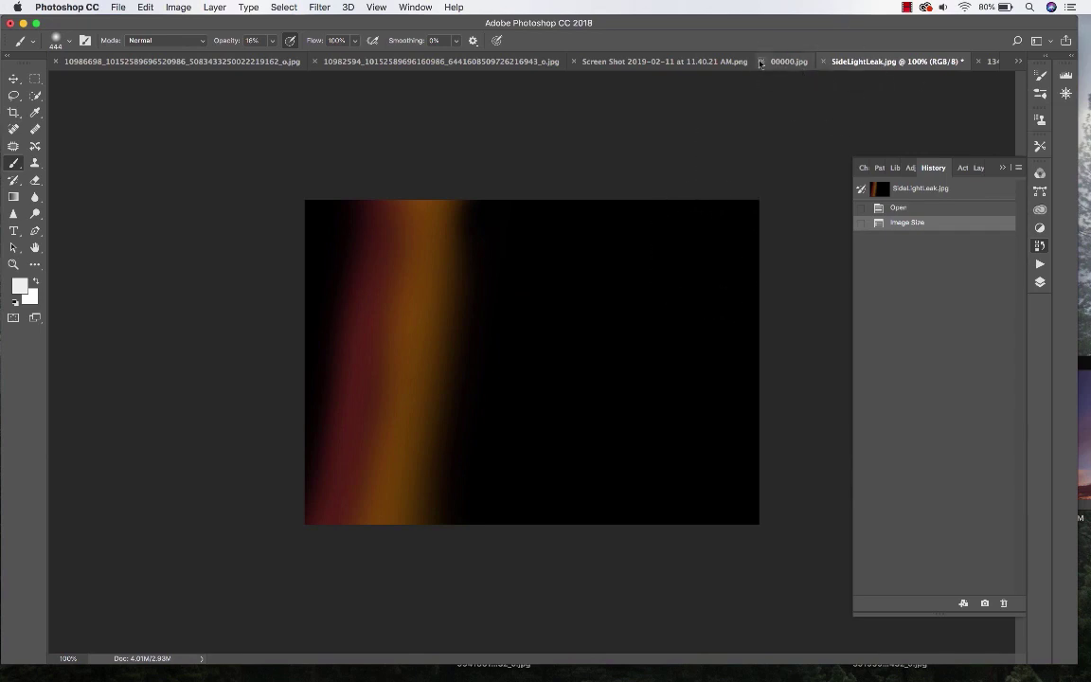
left_click(789, 61)
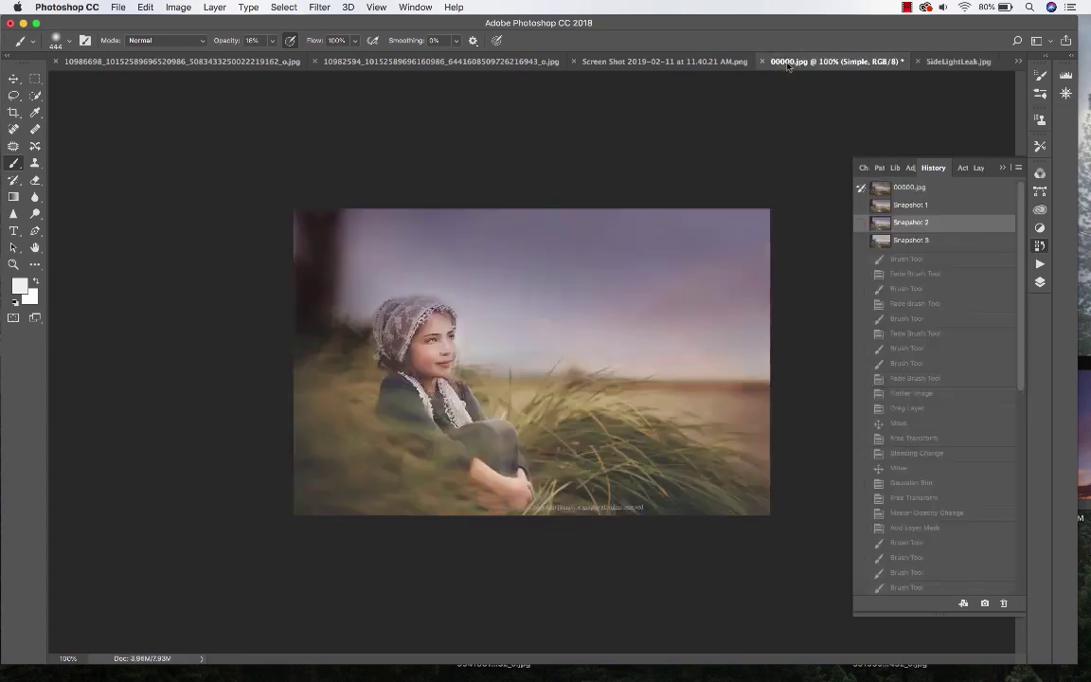
left_click(967, 61)
left_click(992, 62)
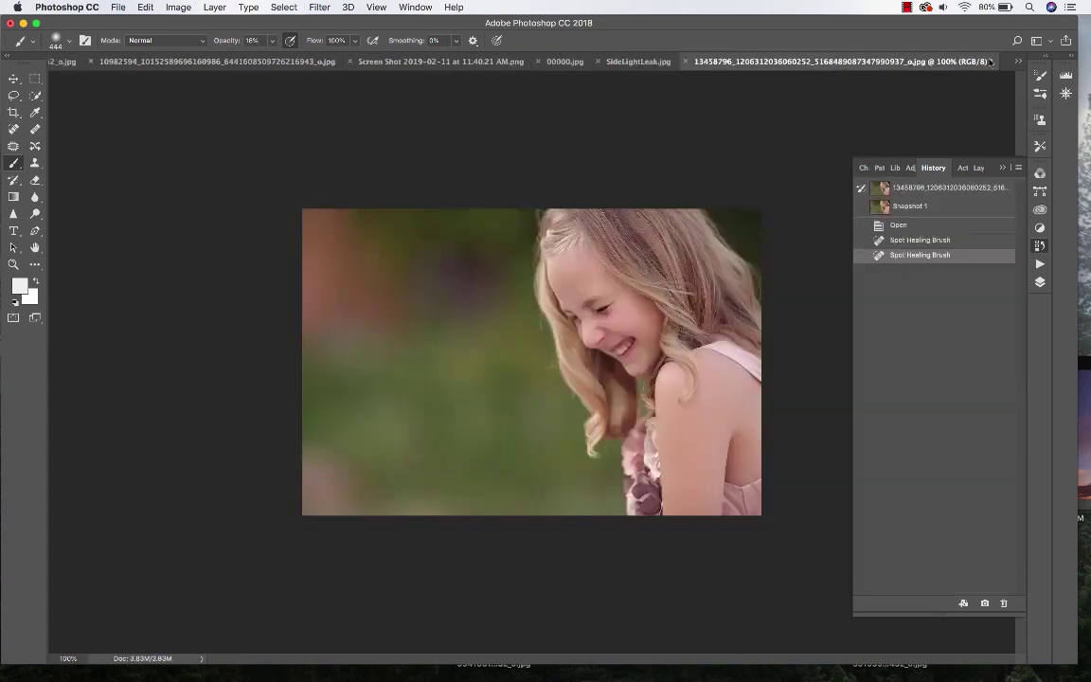
key("v")
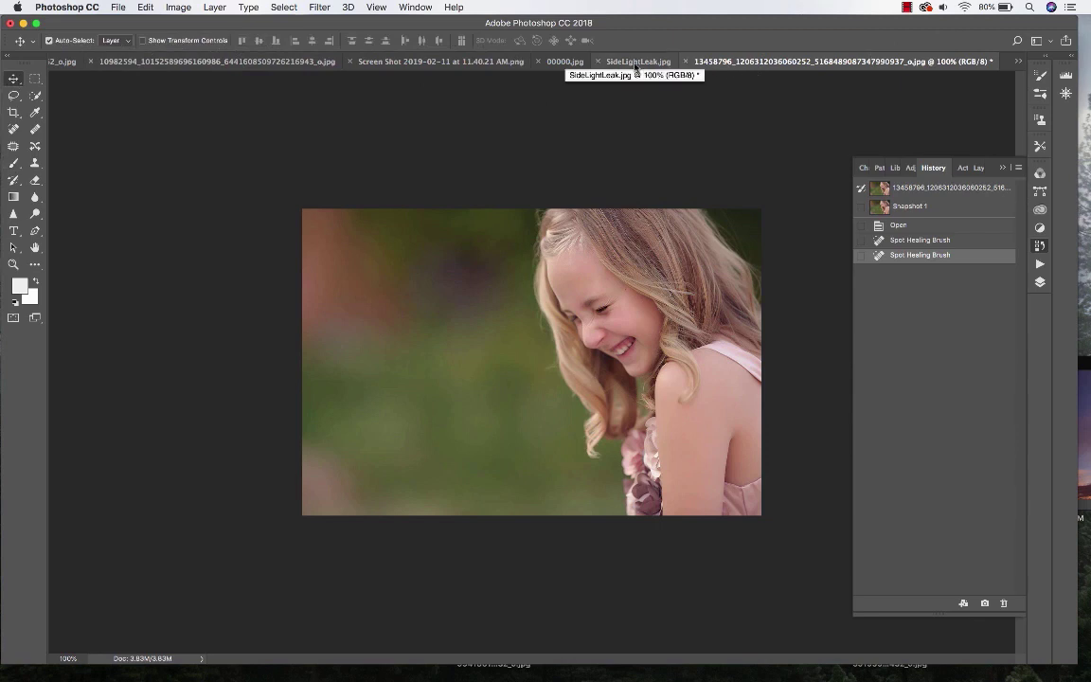
left_click_drag(637, 69, 479, 284)
- Free Transform the light leak layer to about 101% wide and reduce its height so it exactly covers the photo
left_click(146, 7)
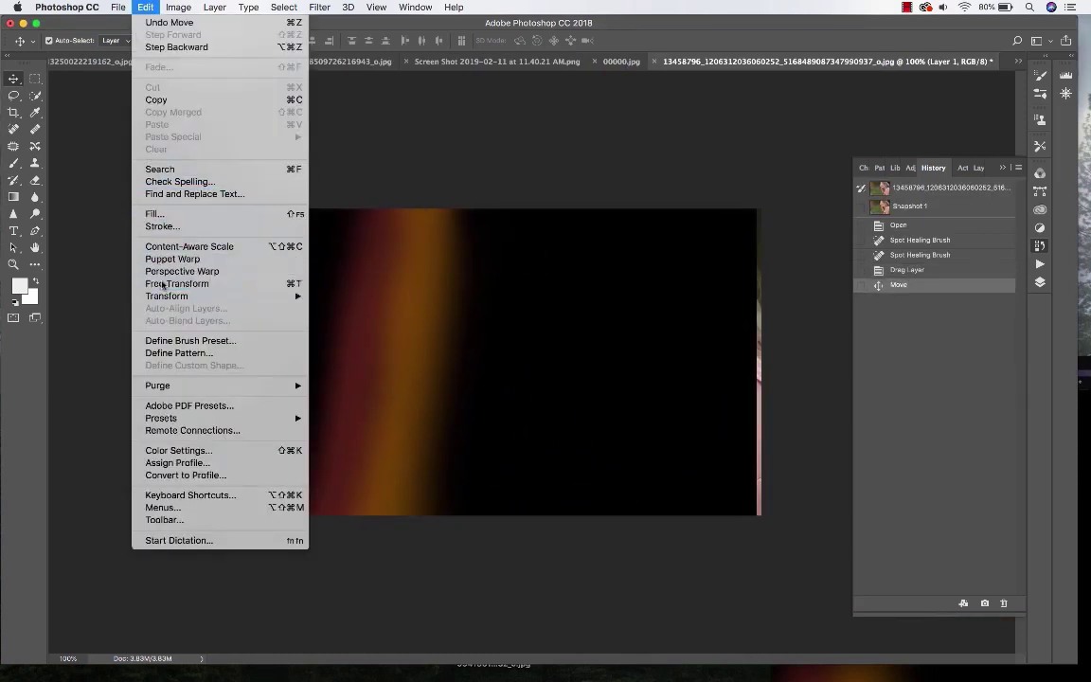
left_click(237, 248)
left_click_drag(755, 515, 760, 514)
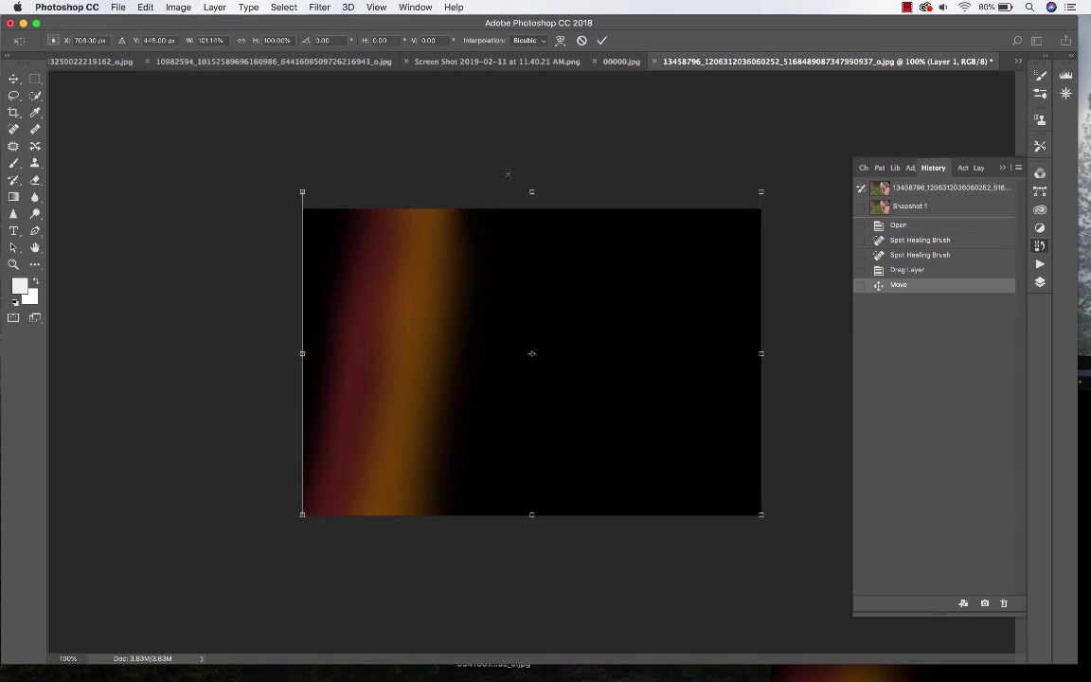
left_click_drag(531, 191, 531, 208)
key("Return")
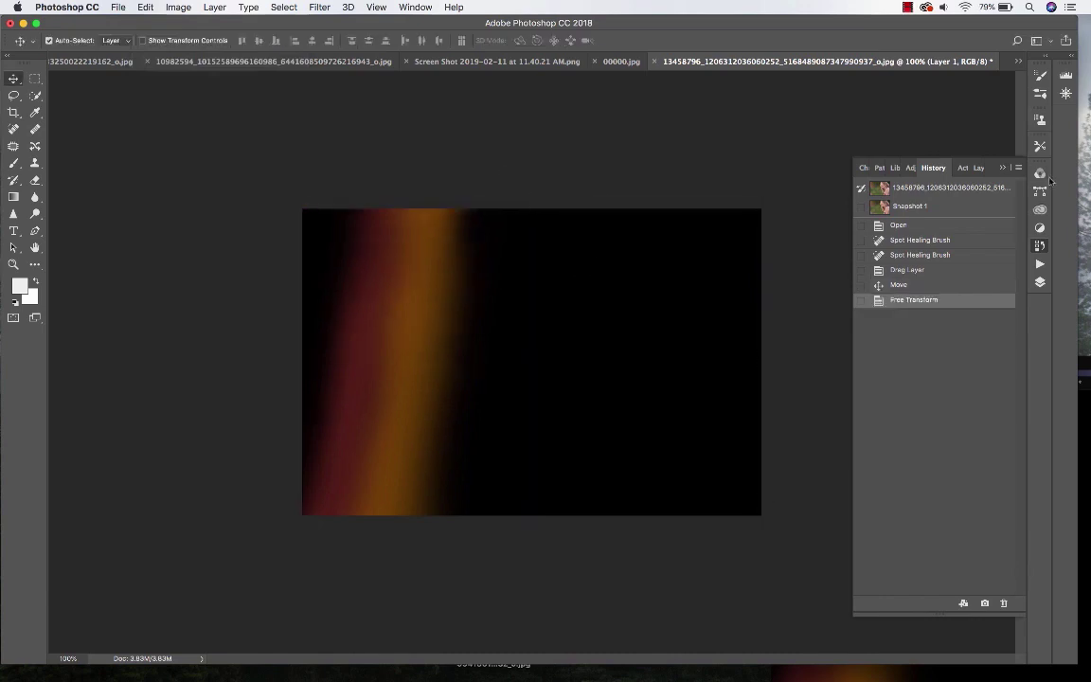
- Set the light leak layer's blend mode to Screen so it blends over the laughing girl's photo
left_click(978, 168)
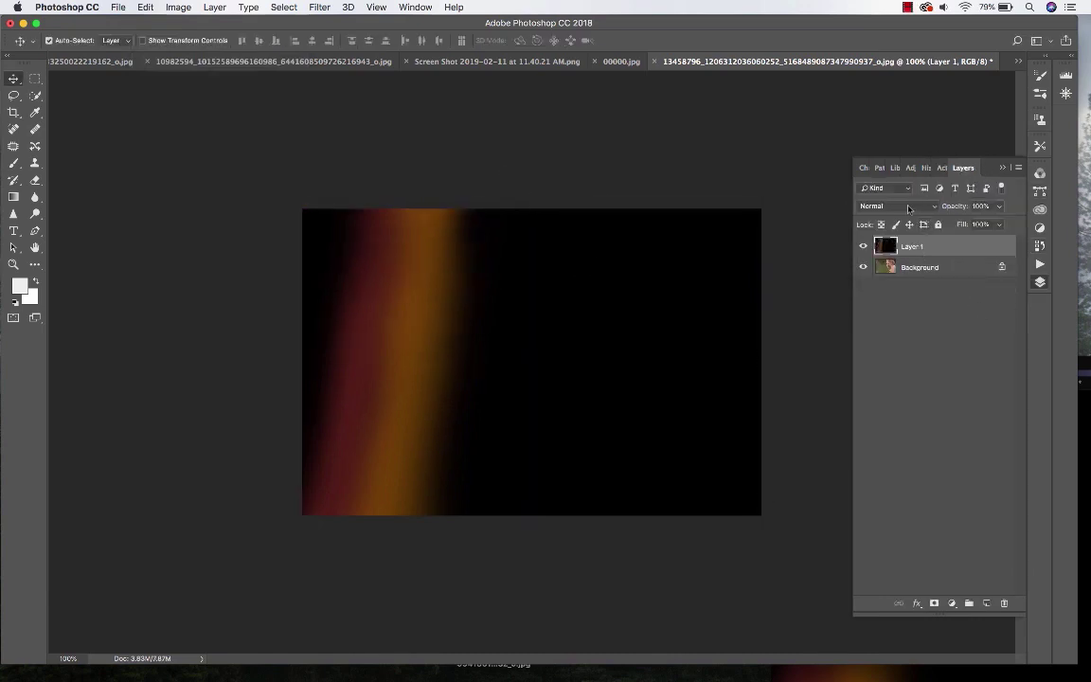
left_click(907, 207)
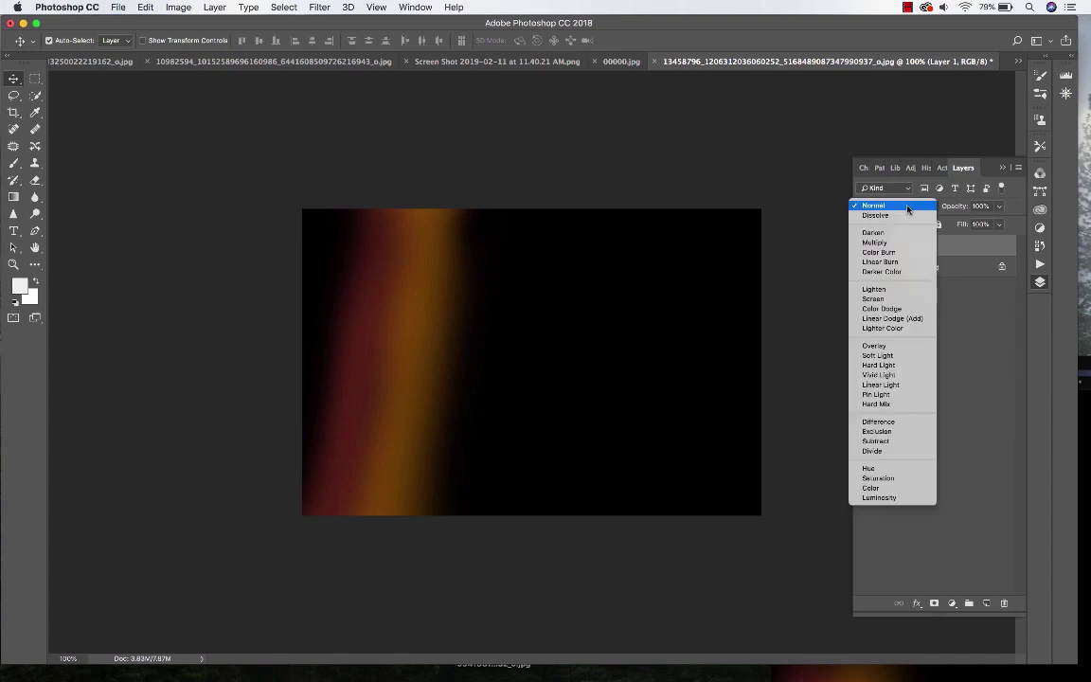
left_click(888, 301)
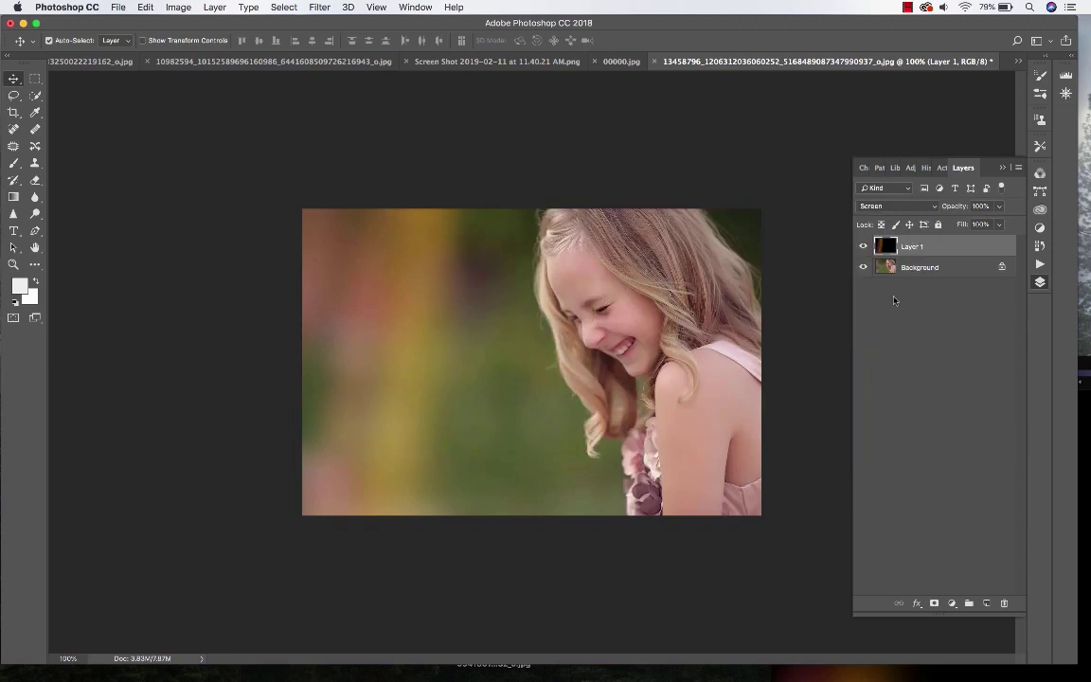
- Toggle the light leak layer's visibility to compare the photo with and without the overlay
left_click(862, 246)
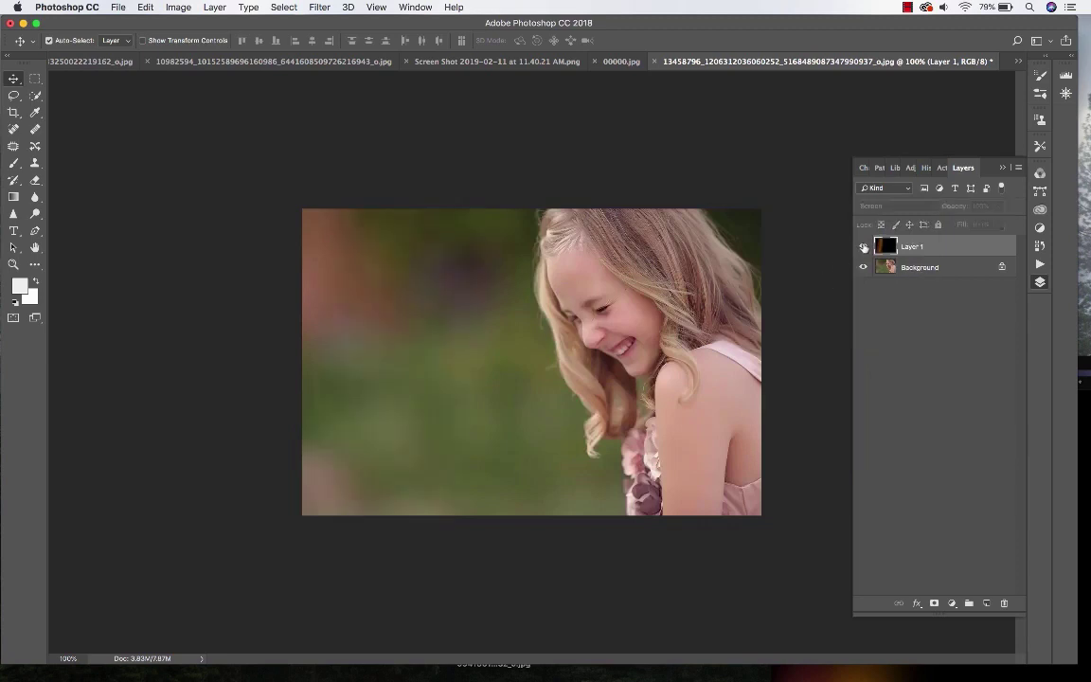
left_click(862, 246)
left_click(862, 246)
left_click(862, 246)
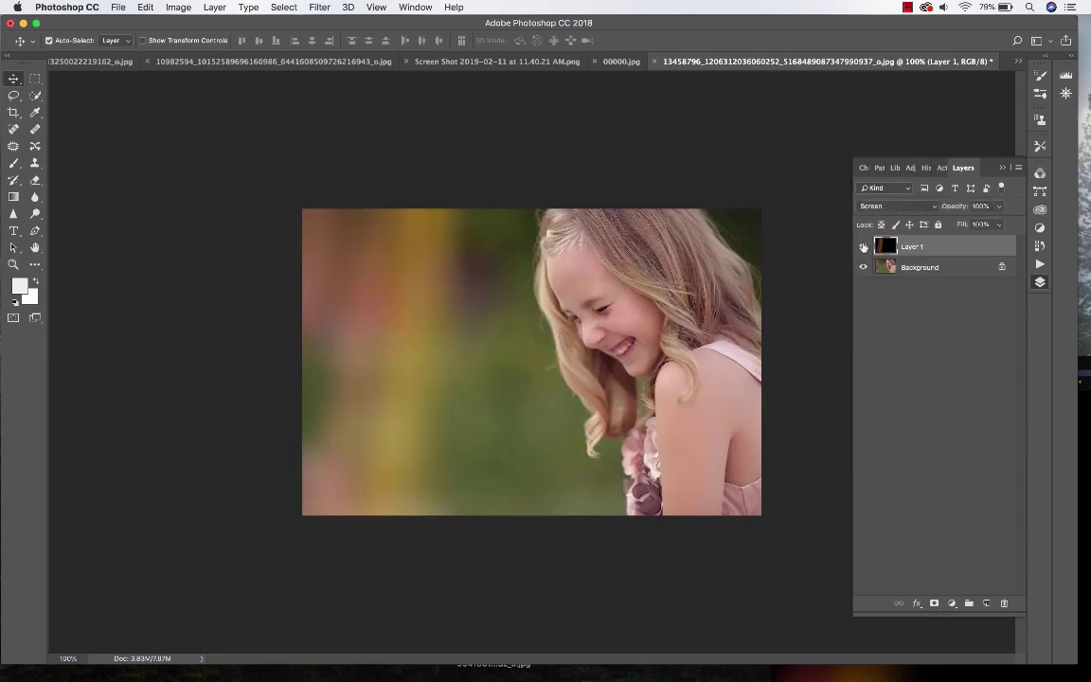
left_click_drag(342, 294, 407, 359)
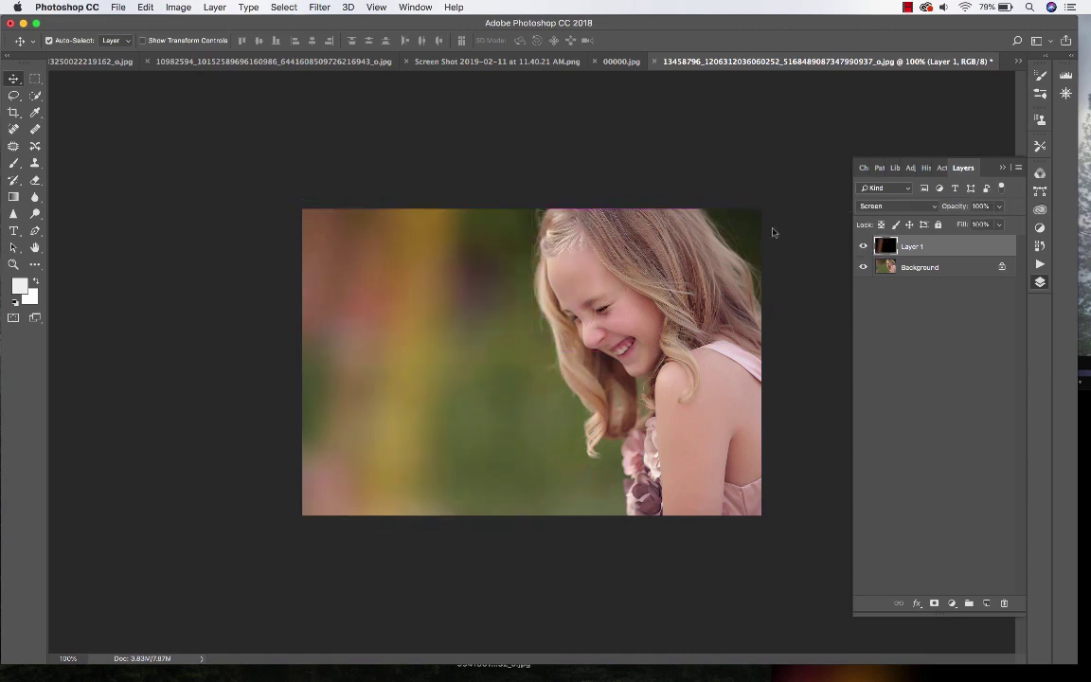
- Reduce the light leak layer's opacity to 71% and flatten the image into a single background layer
left_click(997, 205)
left_click_drag(1000, 224, 982, 227)
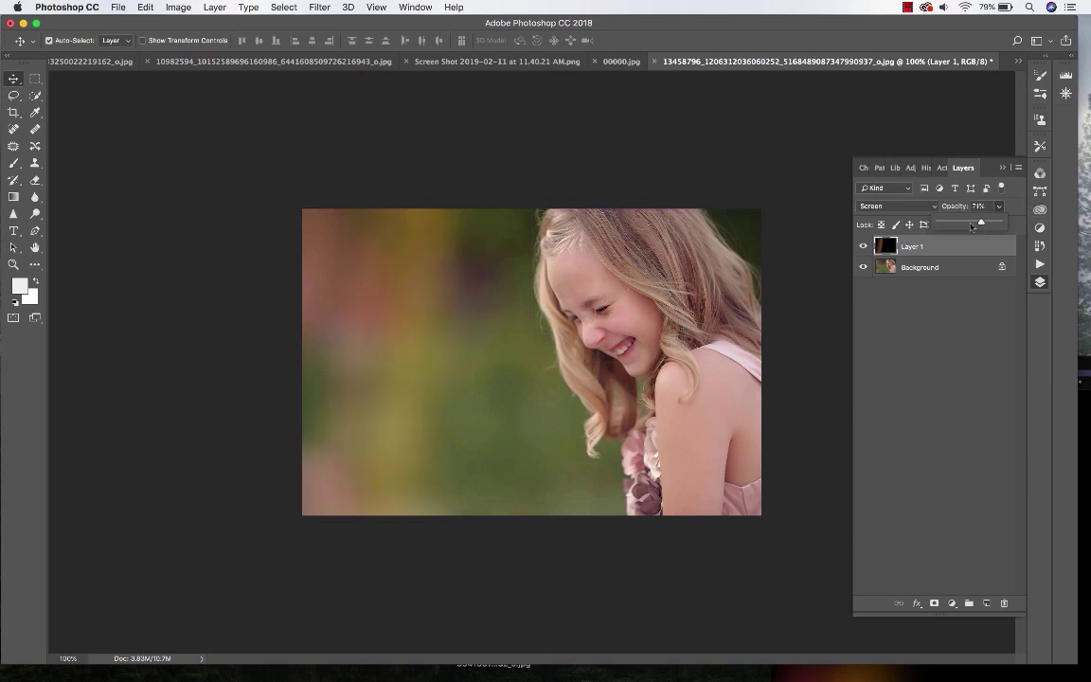
left_click(862, 246)
left_click(863, 246)
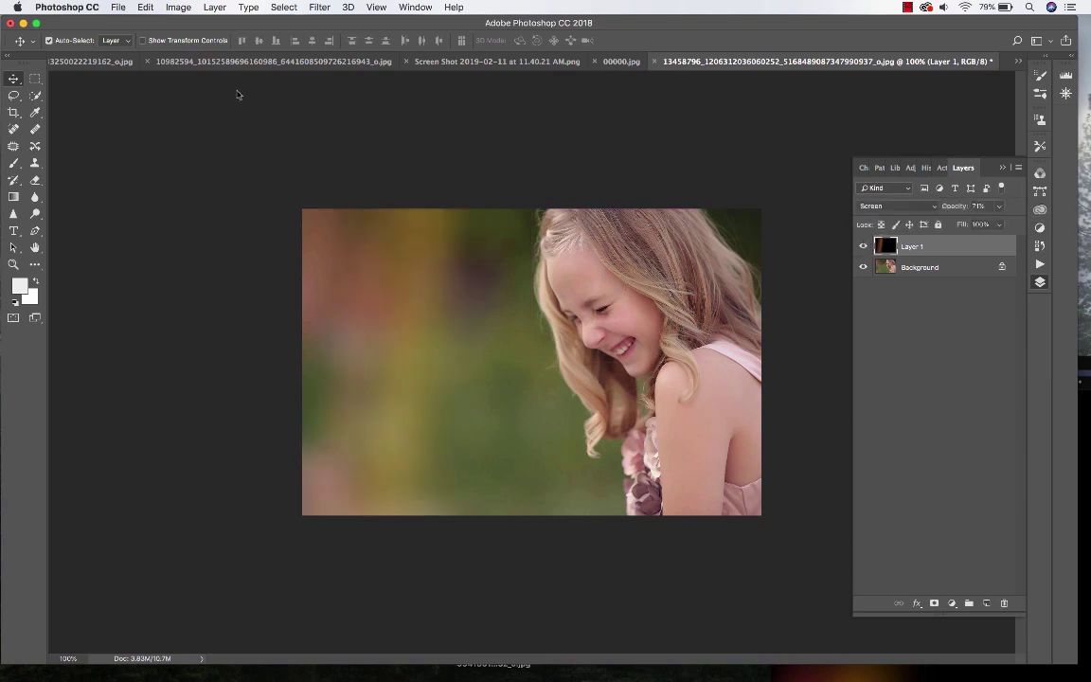
left_click(212, 7)
left_click(208, 502)
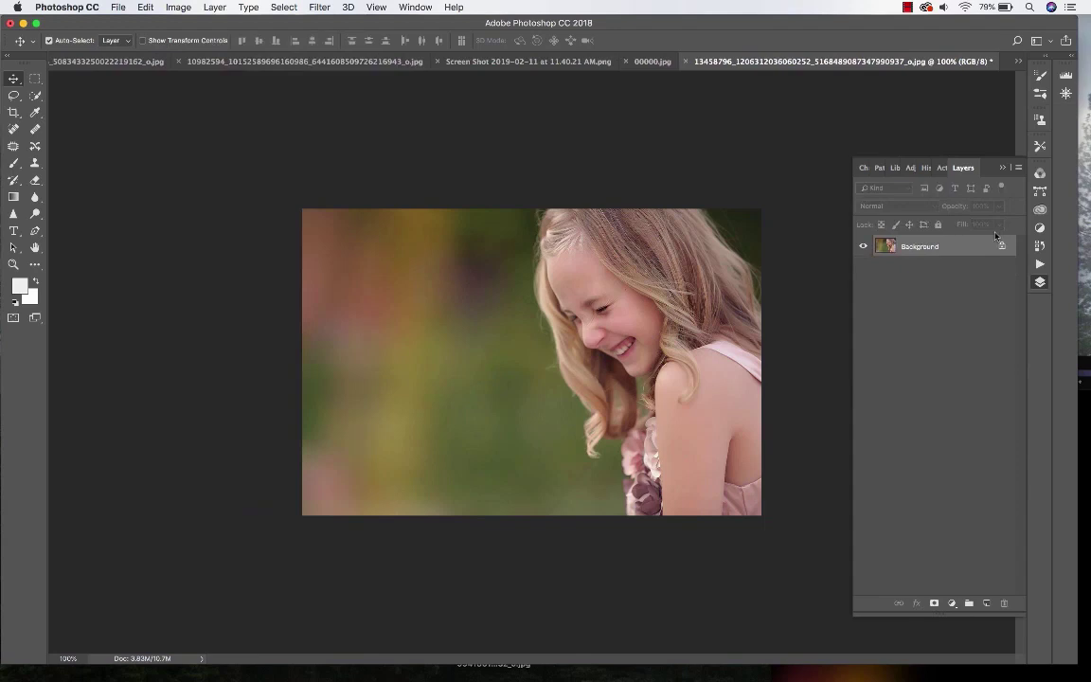